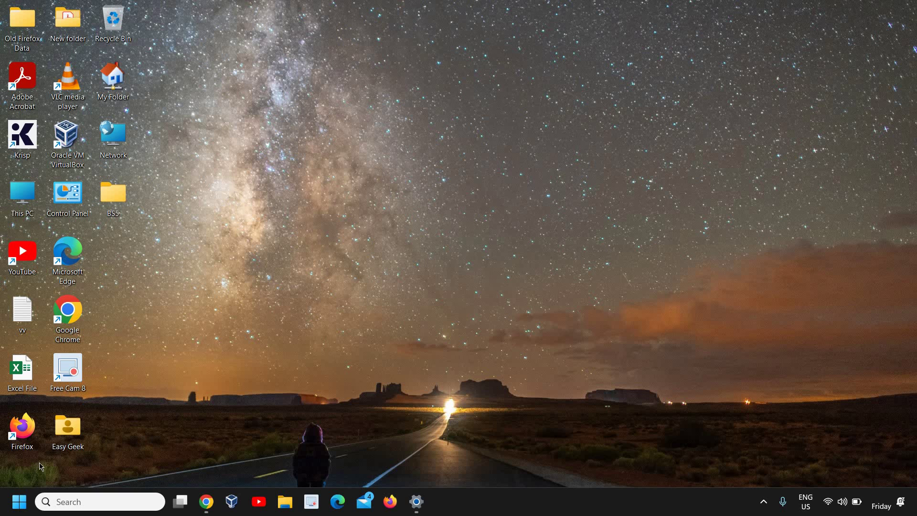
Open the Services console by running services.msc and maximize its window.
right_click(19, 501)
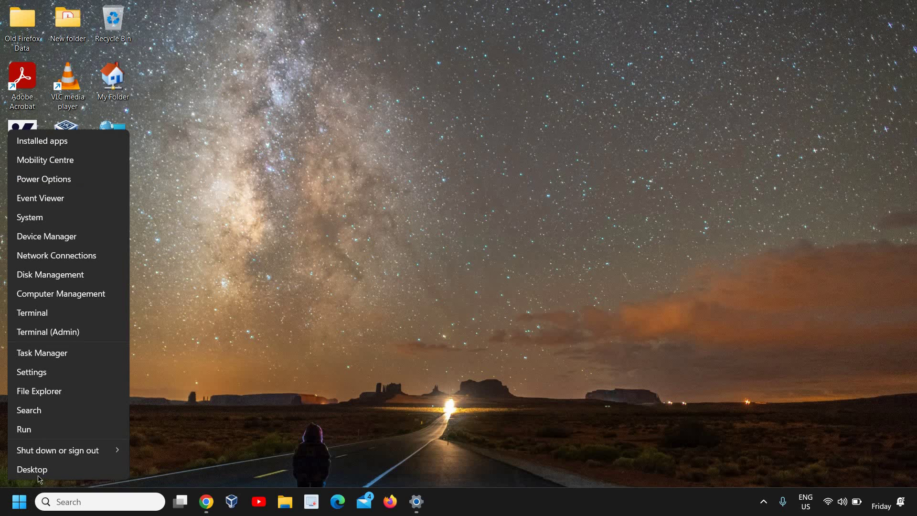
left_click(46, 432)
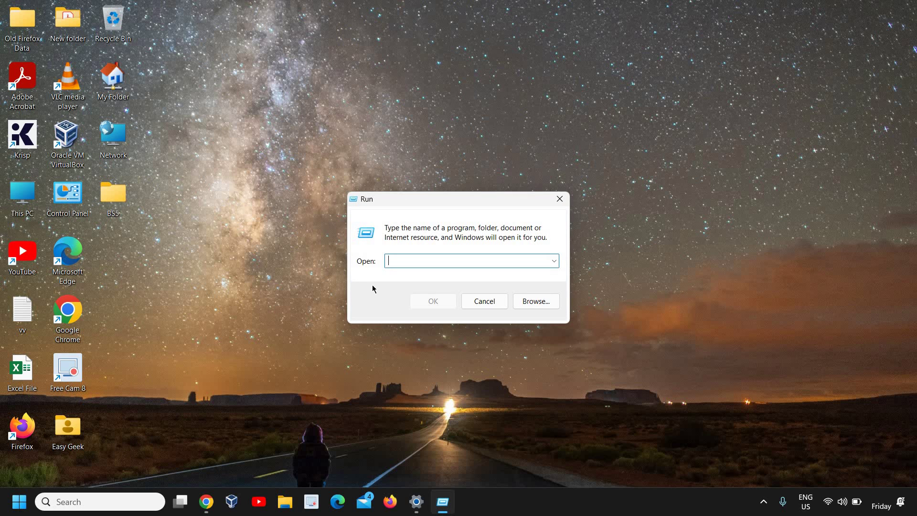
type("services.msc")
key("Return")
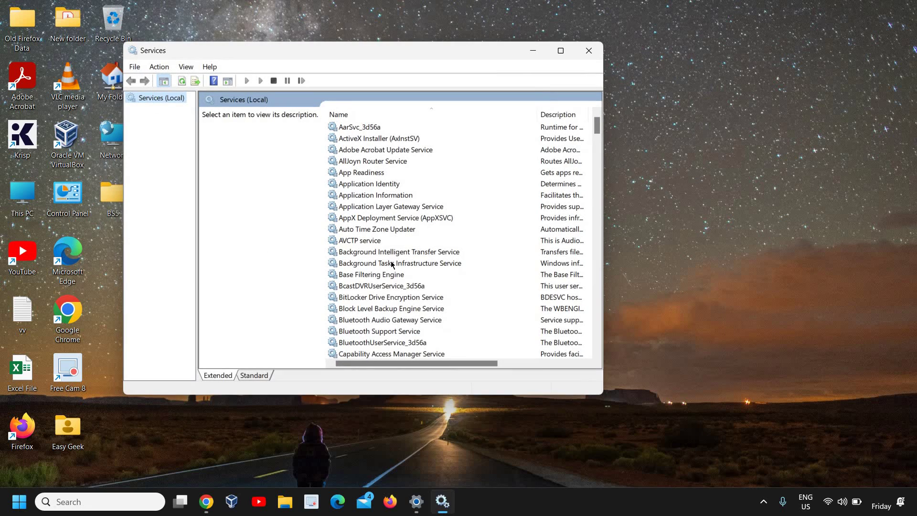
left_click(559, 56)
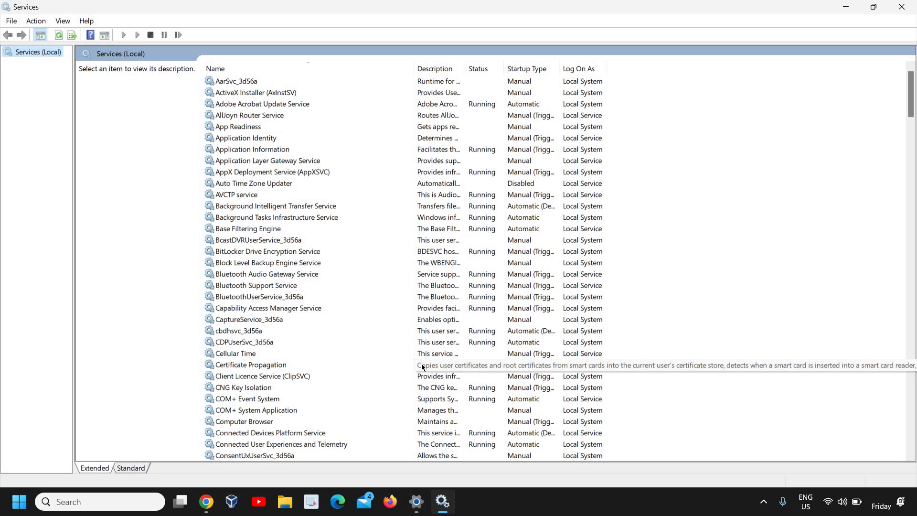
Stop the Background Intelligent Transfer Service and check its Manual startup type, leaving its properties without applying changes.
left_click(279, 206)
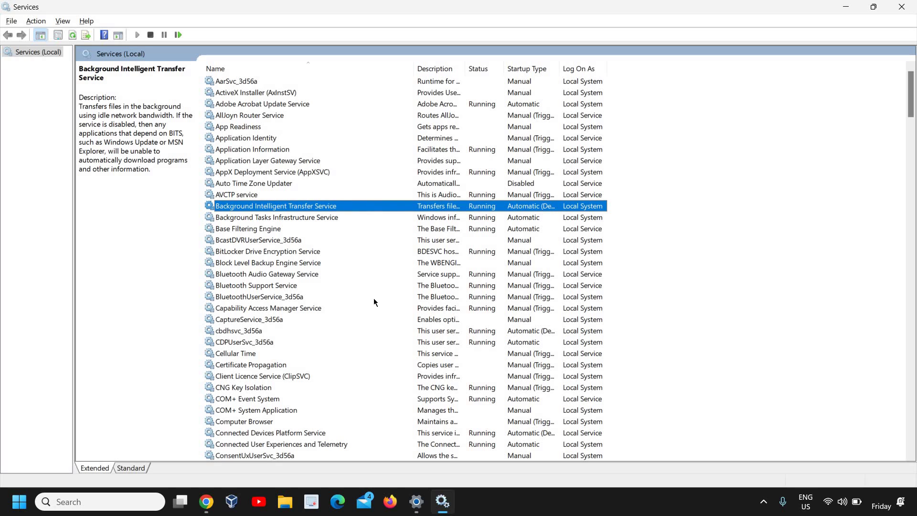
right_click(393, 205)
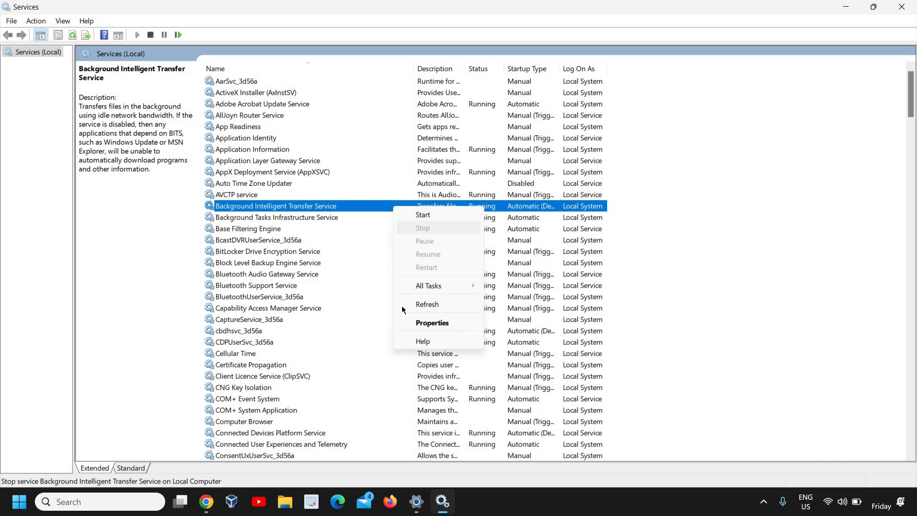
left_click(420, 323)
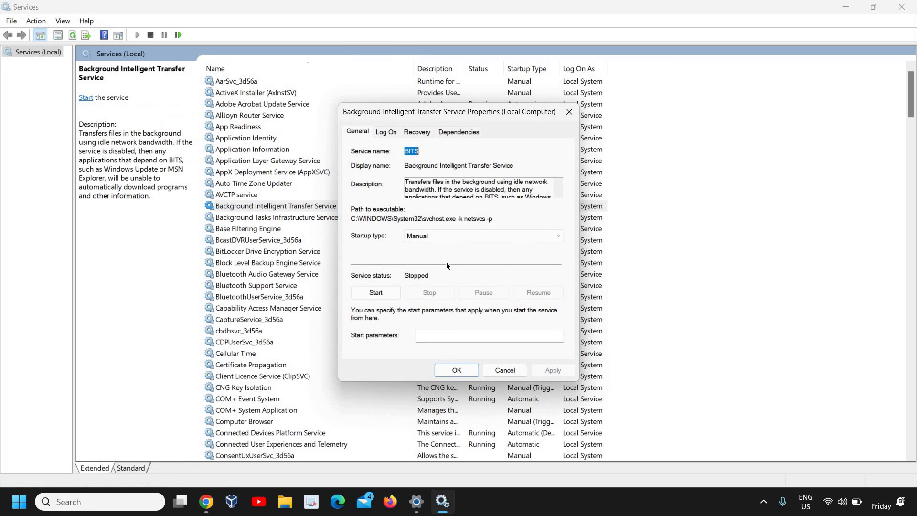
left_click(471, 237)
left_click(418, 264)
left_click(504, 371)
Find the SysMain service in the list and stop it.
left_click(270, 313)
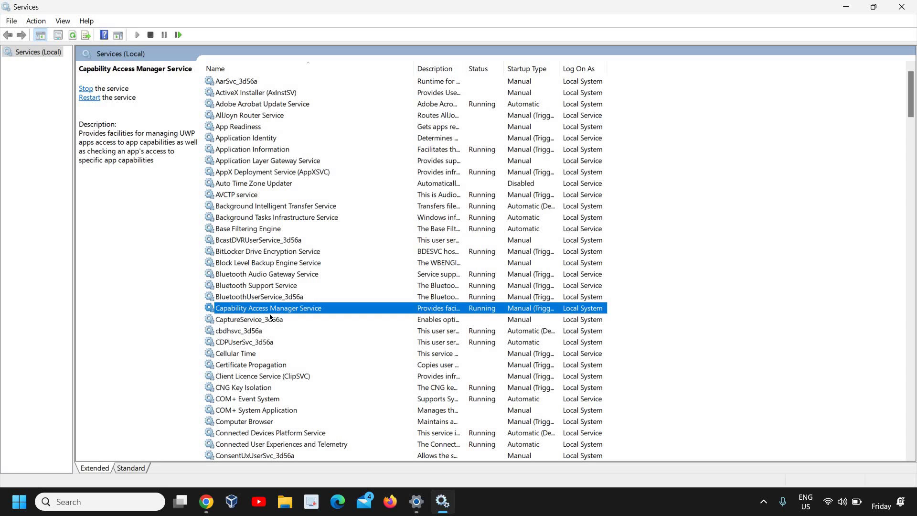
key("s")
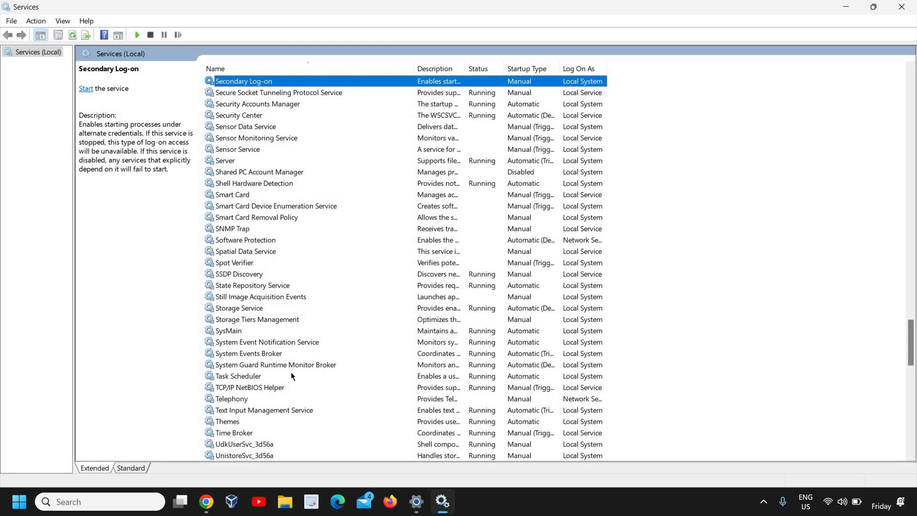
left_click(233, 332)
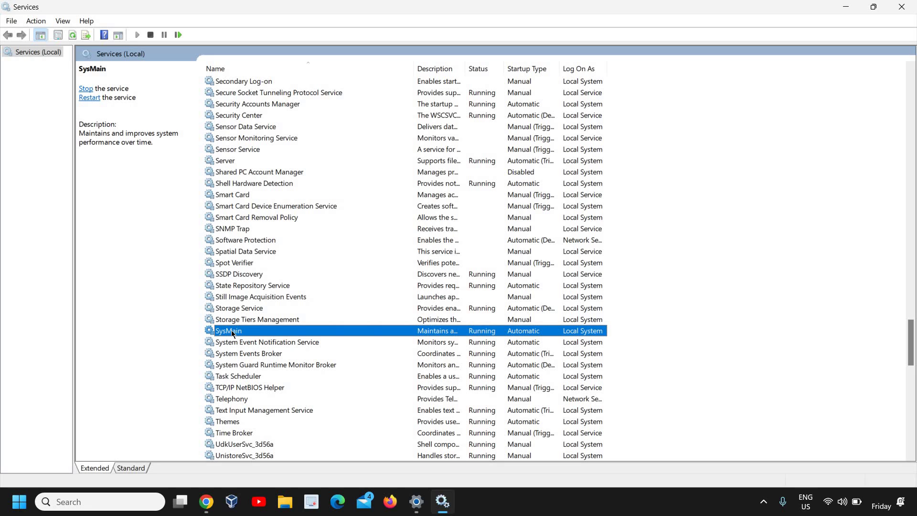
right_click(233, 333)
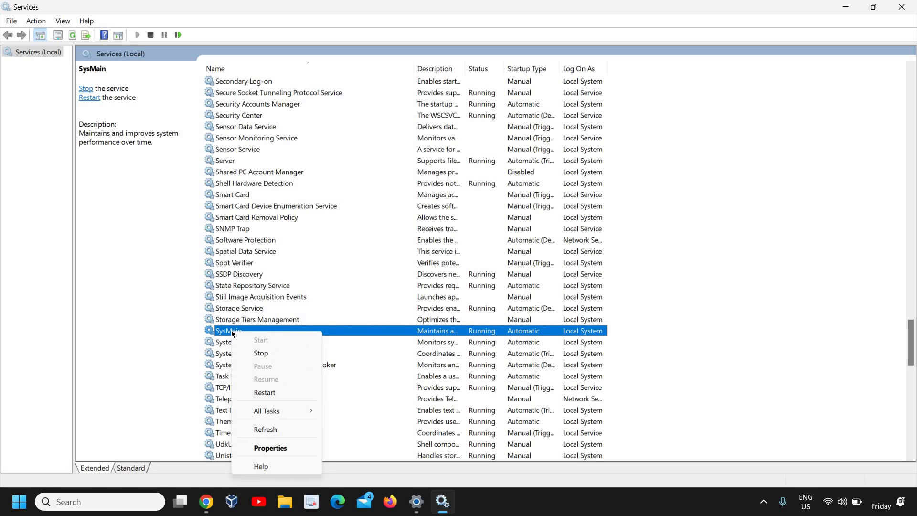
left_click(257, 353)
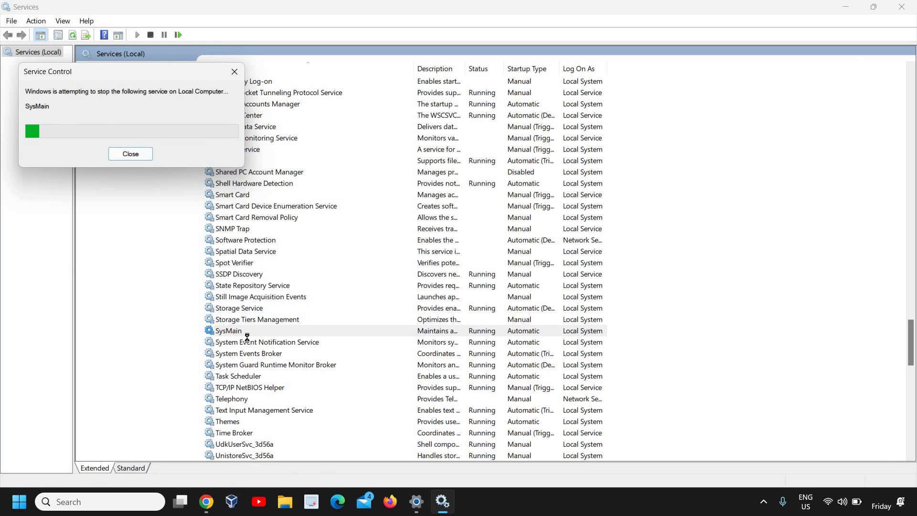
Set the SysMain service's startup type to Disabled, apply the change and close the Services console.
right_click(256, 335)
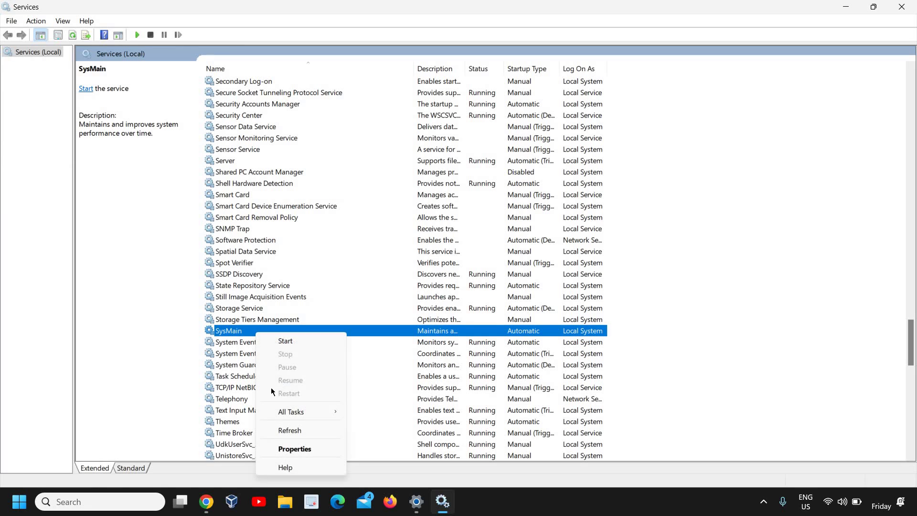
left_click(287, 449)
left_click(452, 239)
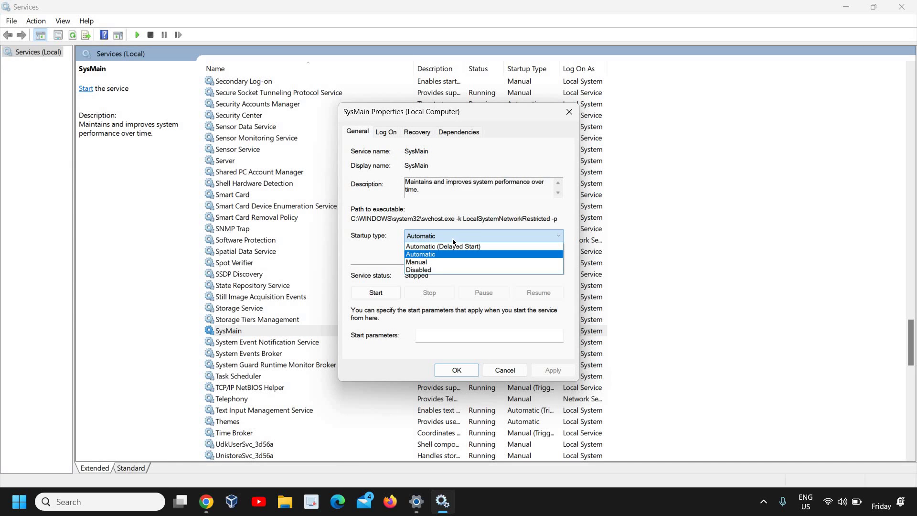
left_click(436, 269)
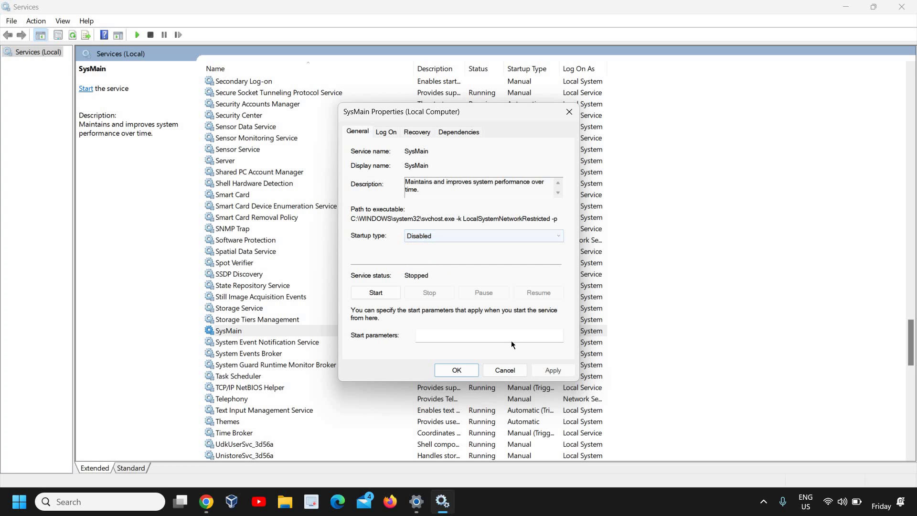
left_click(551, 371)
left_click(461, 370)
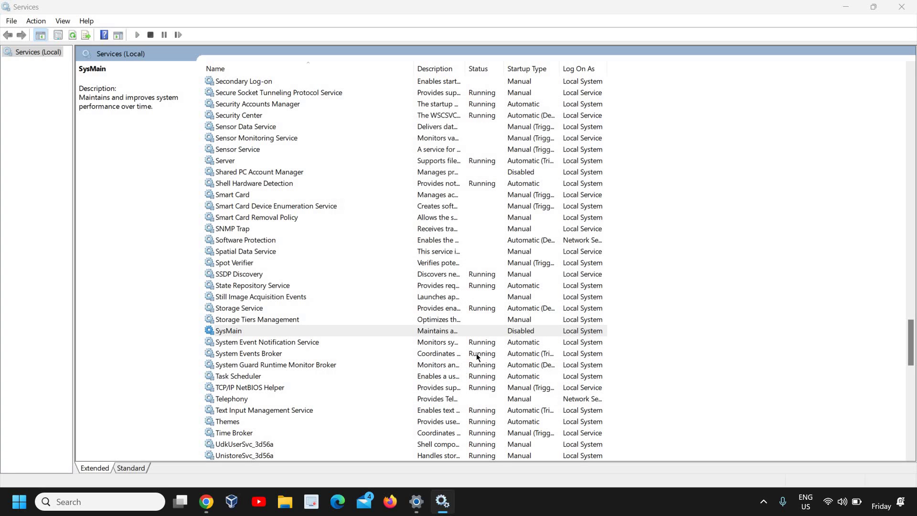
left_click(901, 6)
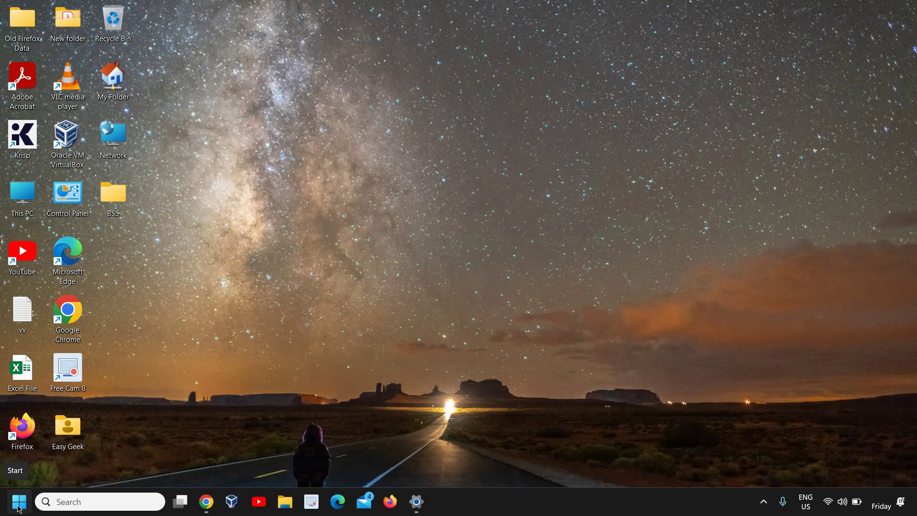
Switch to Windows Settings and review the General permission toggles under Privacy & security.
left_click(417, 501)
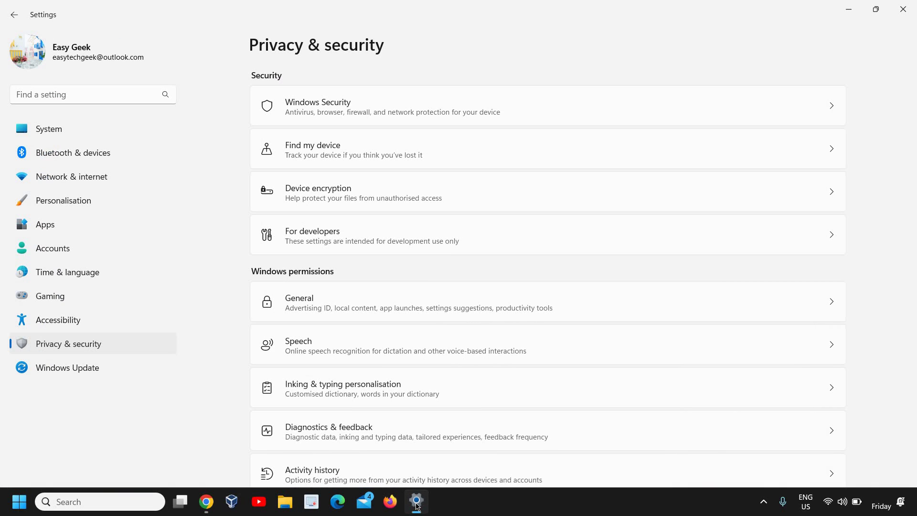
right_click(11, 498)
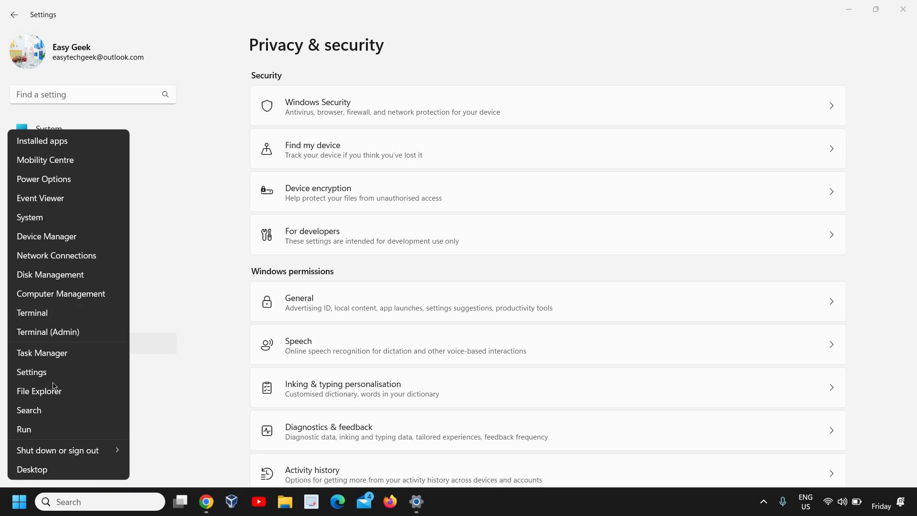
left_click(224, 251)
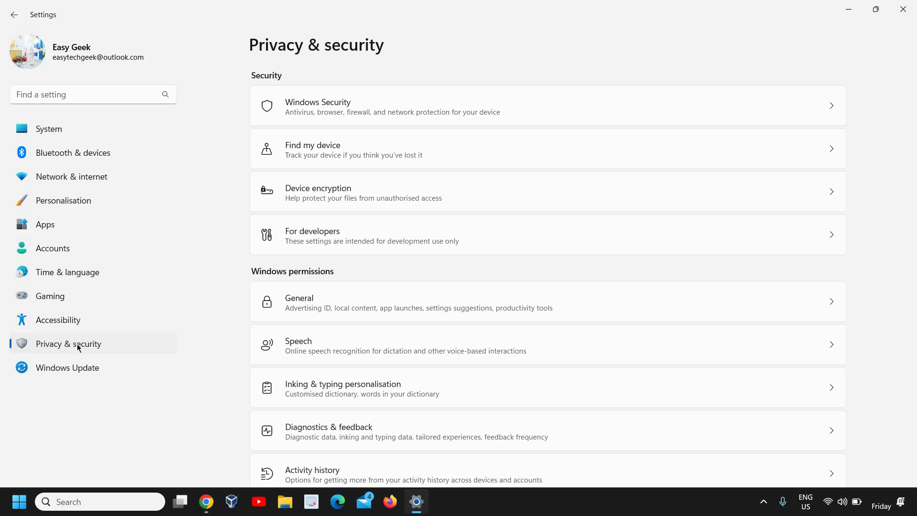
left_click(463, 310)
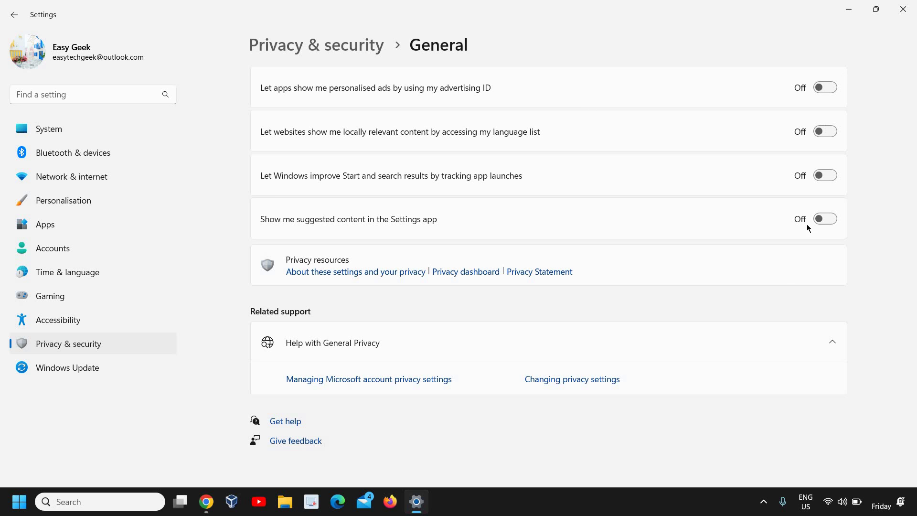
left_click(14, 14)
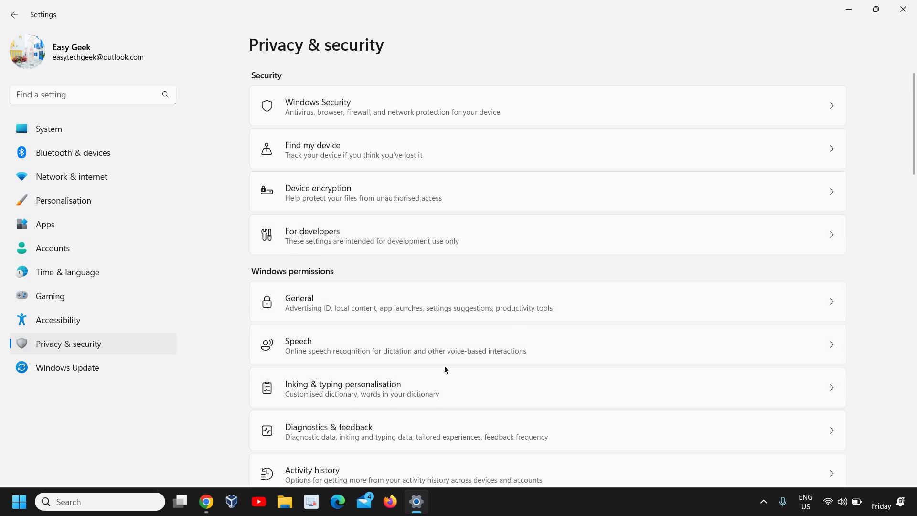
Review the Diagnostics & feedback settings, including optional diagnostic data, tailored experiences and feedback frequency.
scroll(415, 375, "down", 2)
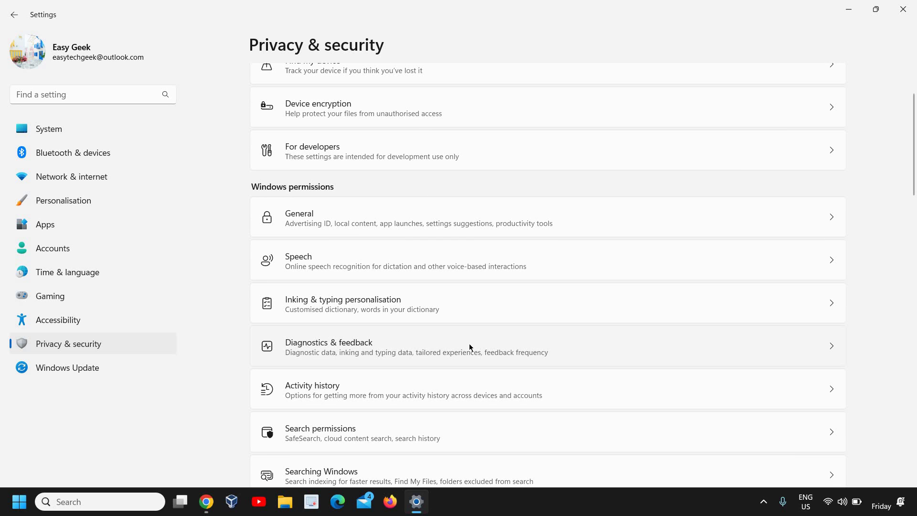
left_click(488, 351)
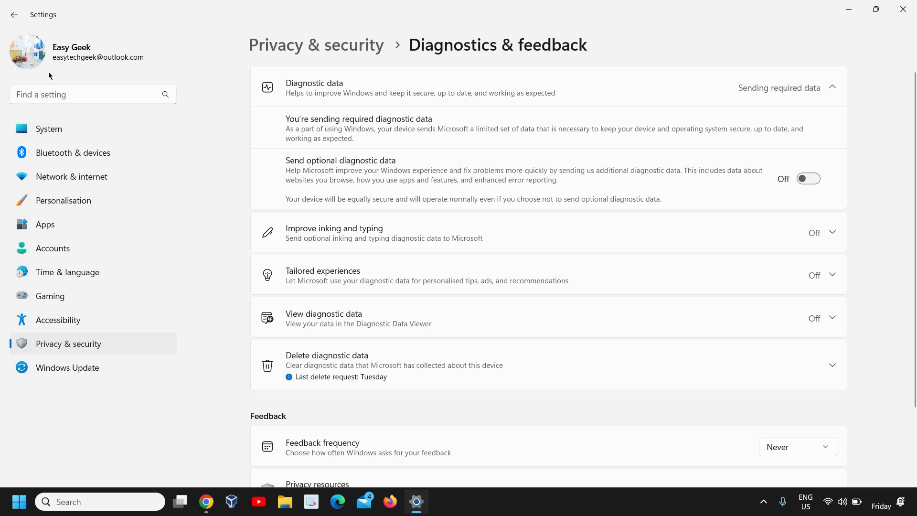
left_click(13, 17)
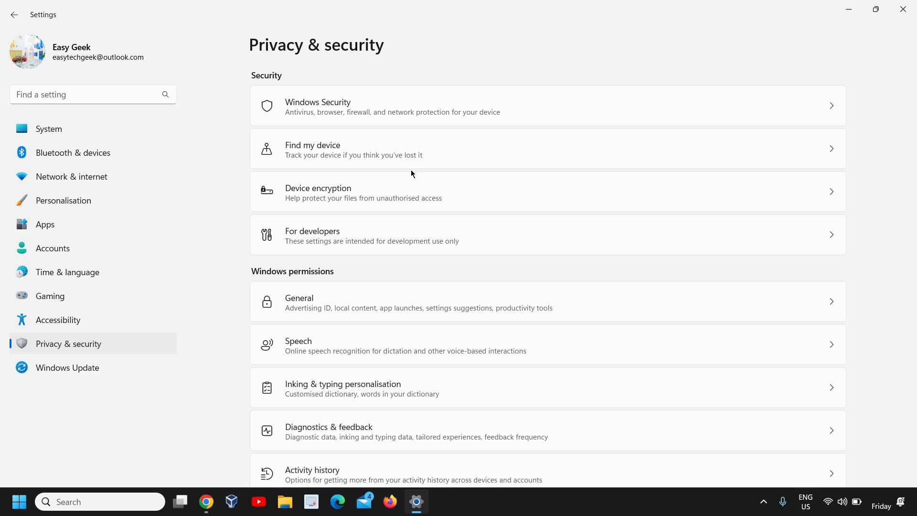
Review the Activity history setting under Privacy & security and close Windows Settings.
scroll(471, 373, "down", 2)
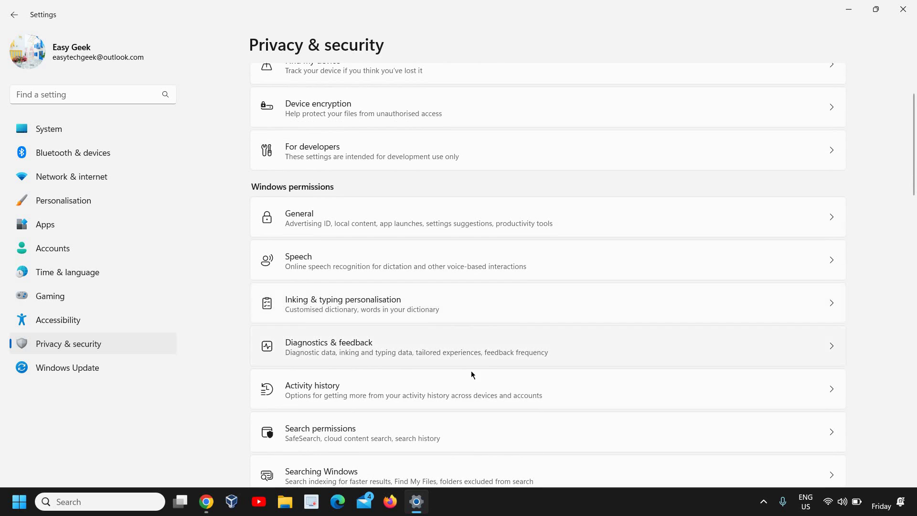
scroll(472, 403, "down", 2)
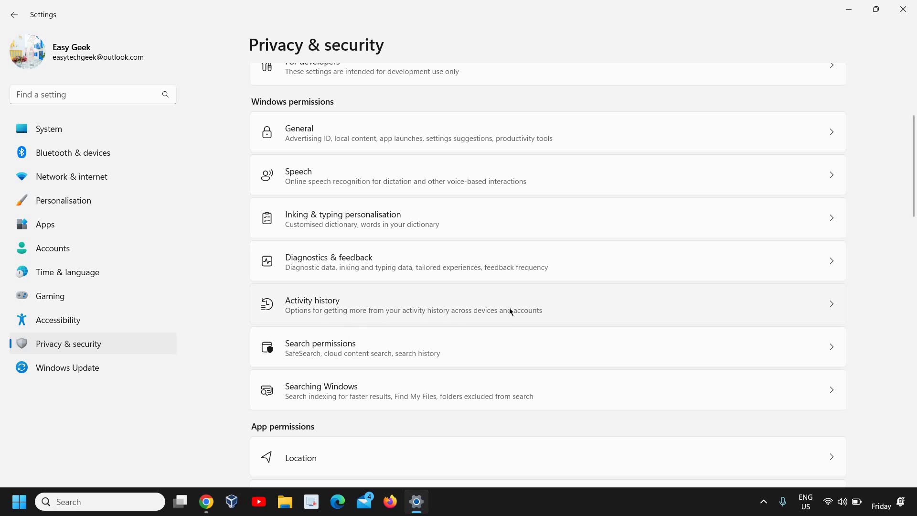
left_click(509, 308)
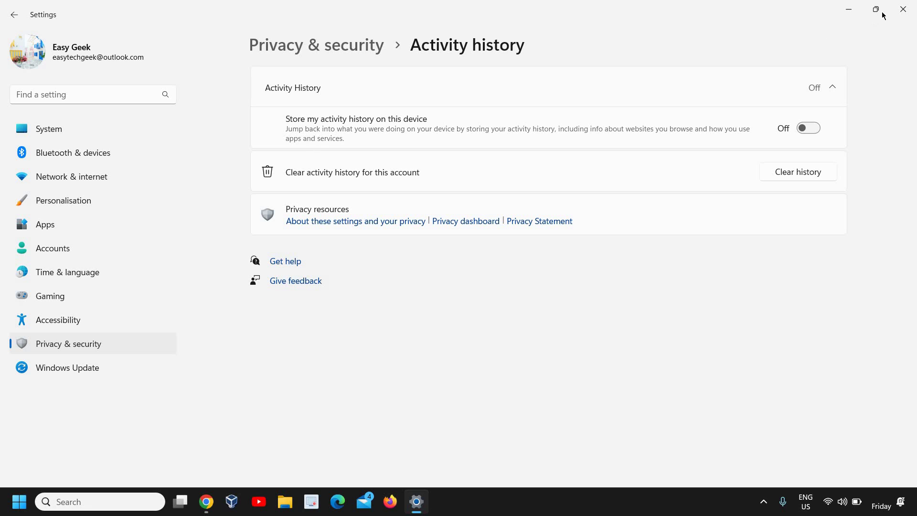
left_click(904, 10)
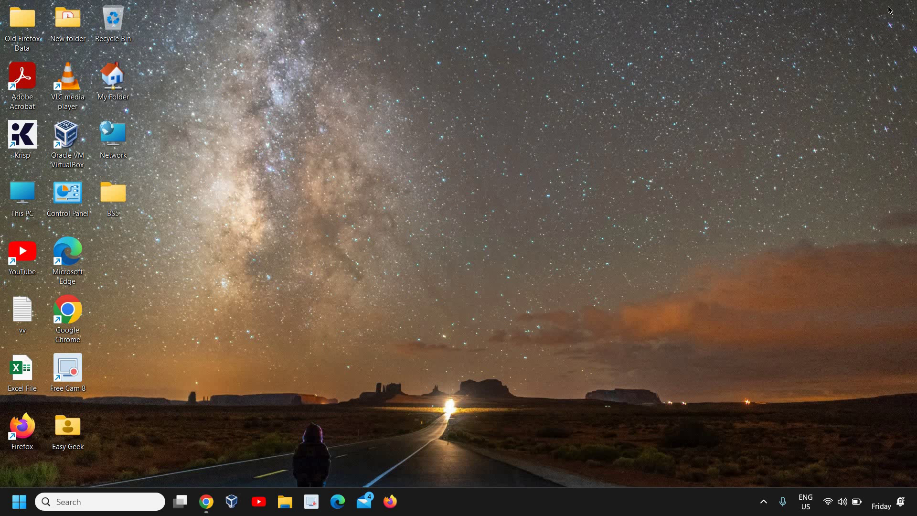
Switch to Google Chrome, review its Performance and System settings, and close the browser.
left_click(206, 508)
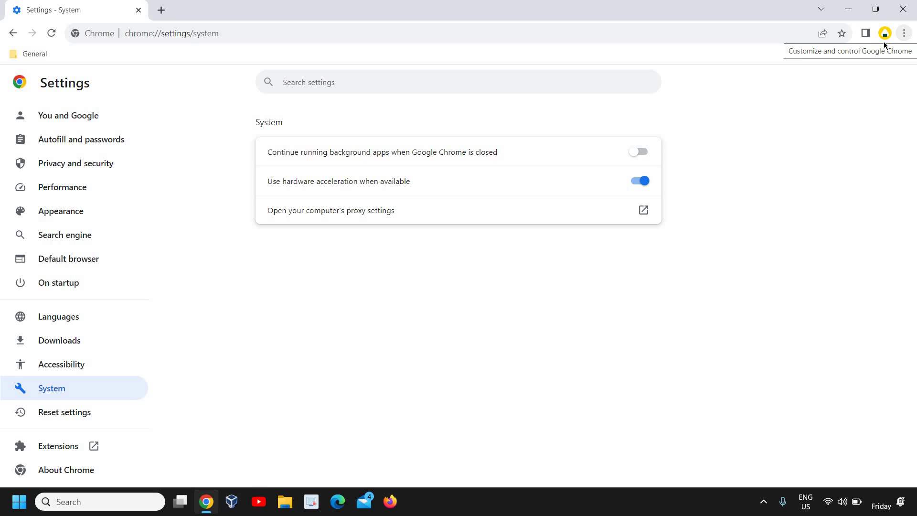
left_click(74, 189)
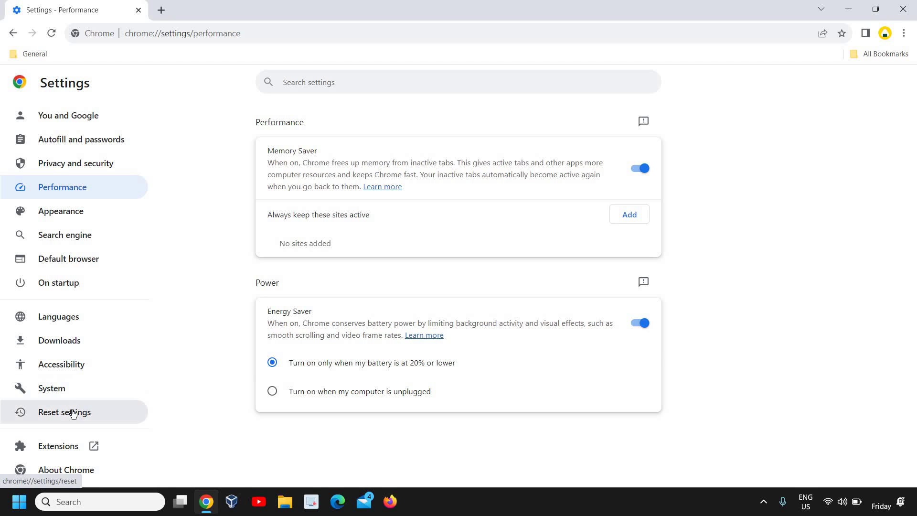
left_click(52, 389)
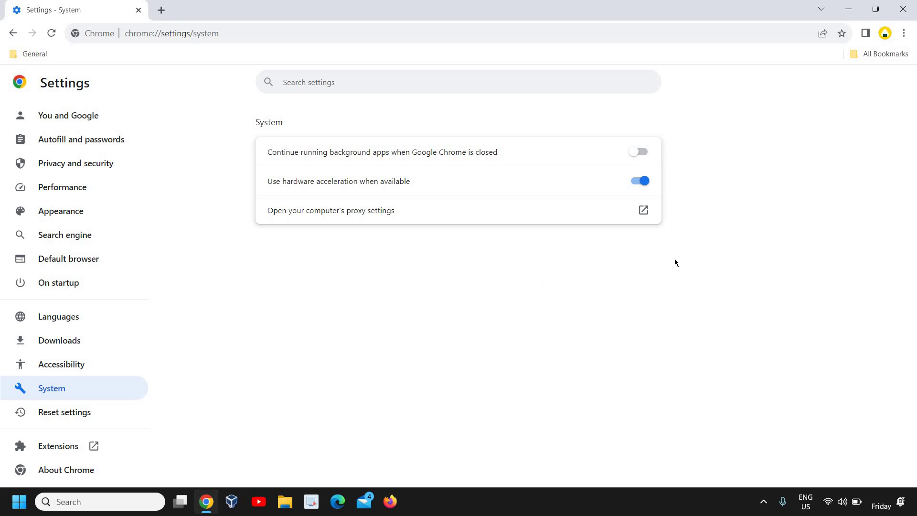
left_click(909, 6)
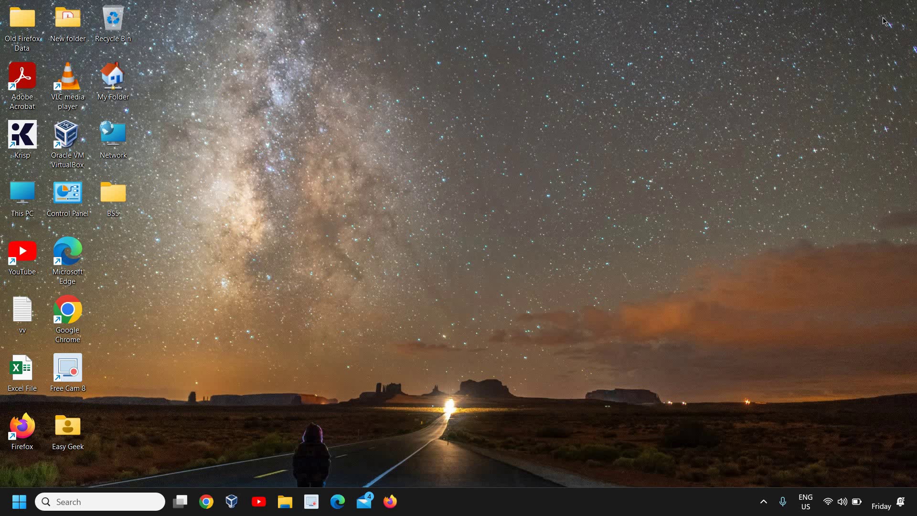
Open Task Manager, review the Startup apps and the options for the krisp entry, and close it.
right_click(20, 510)
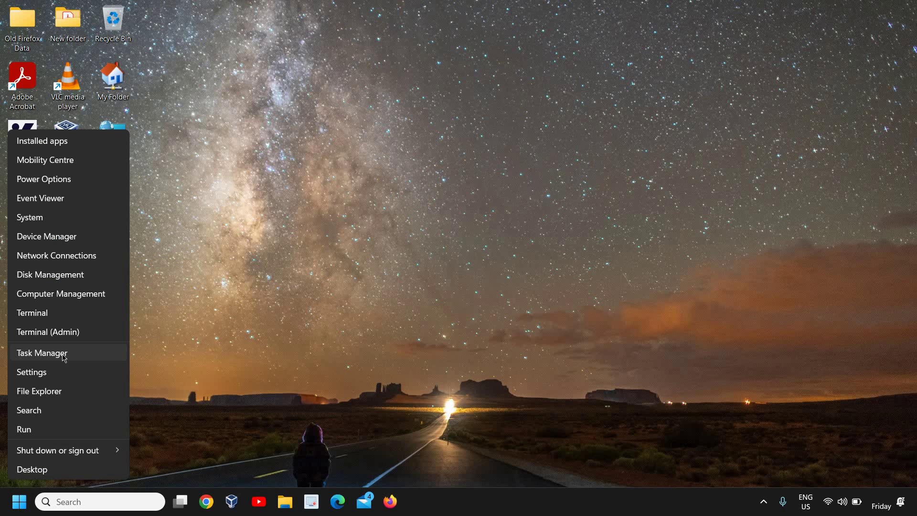
left_click(64, 353)
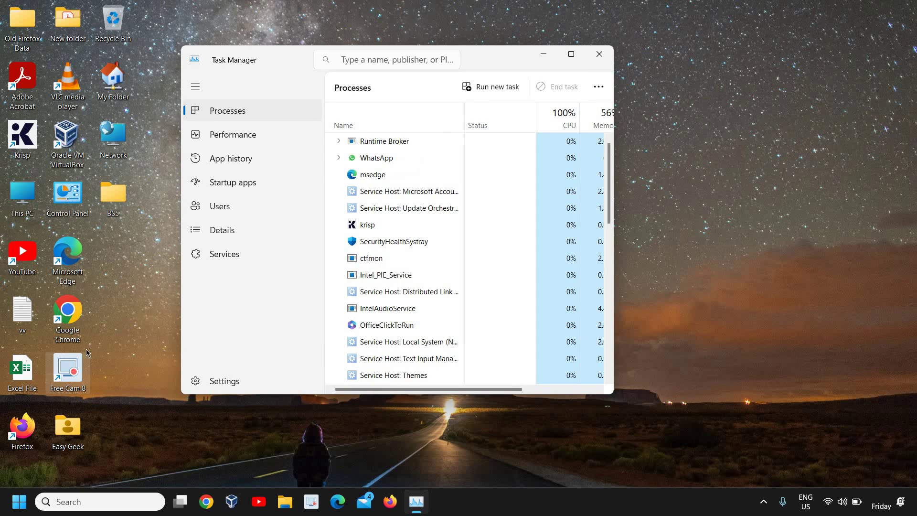
left_click(220, 186)
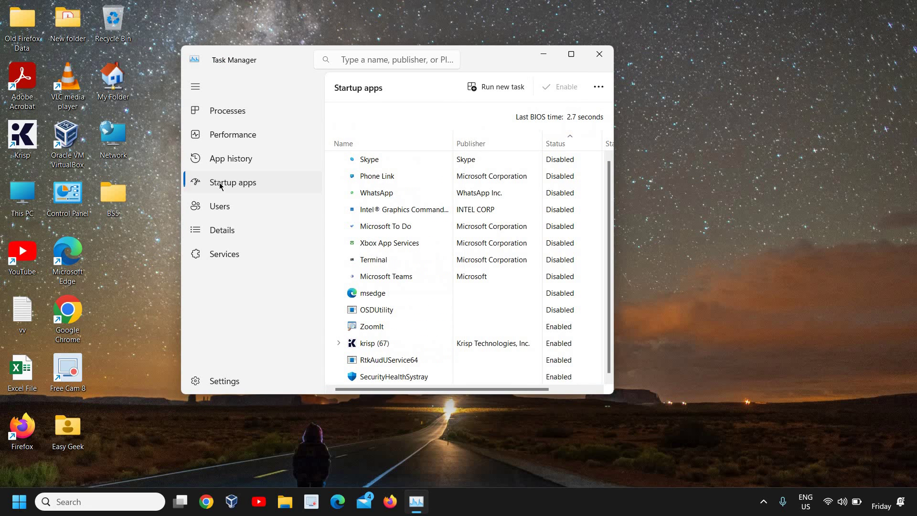
left_click(571, 53)
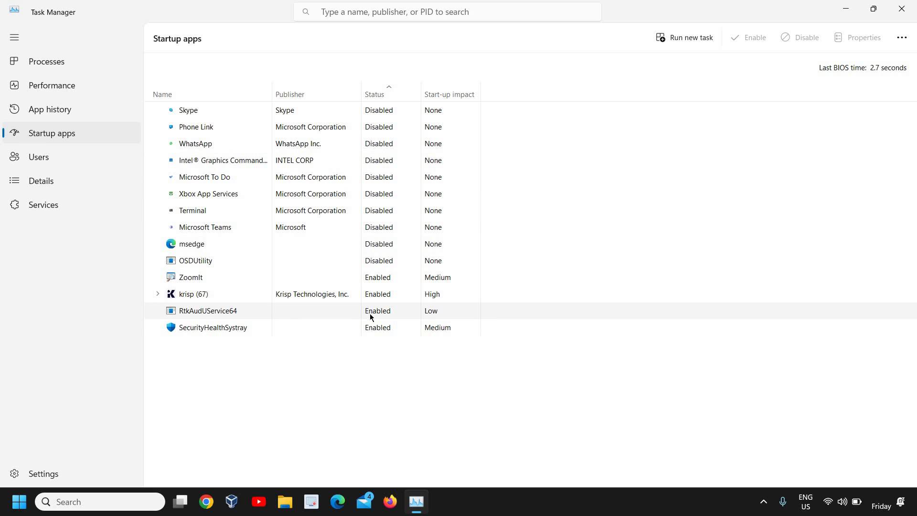
right_click(388, 295)
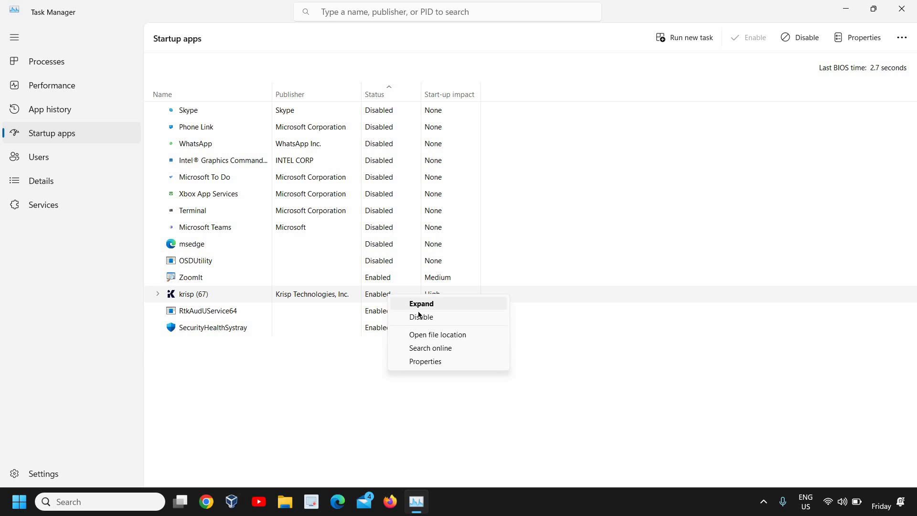
key("ctrl+4")
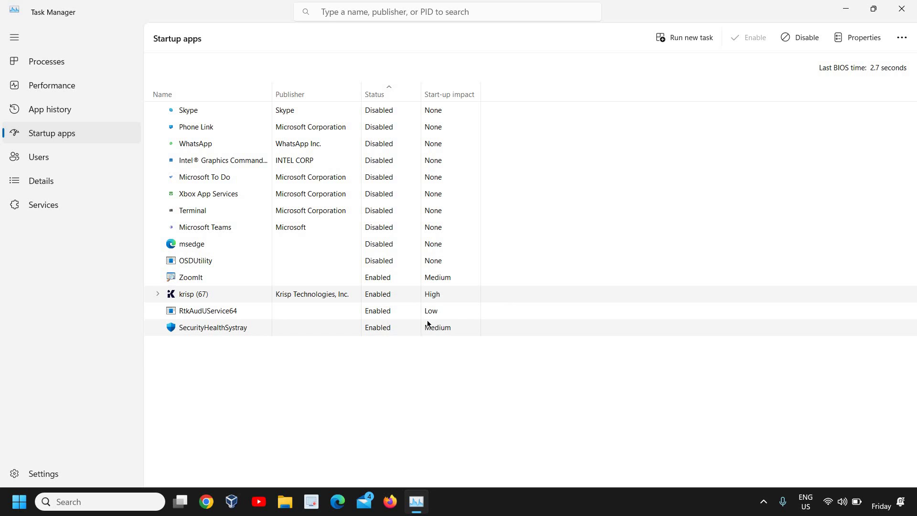
key("ctrl+4")
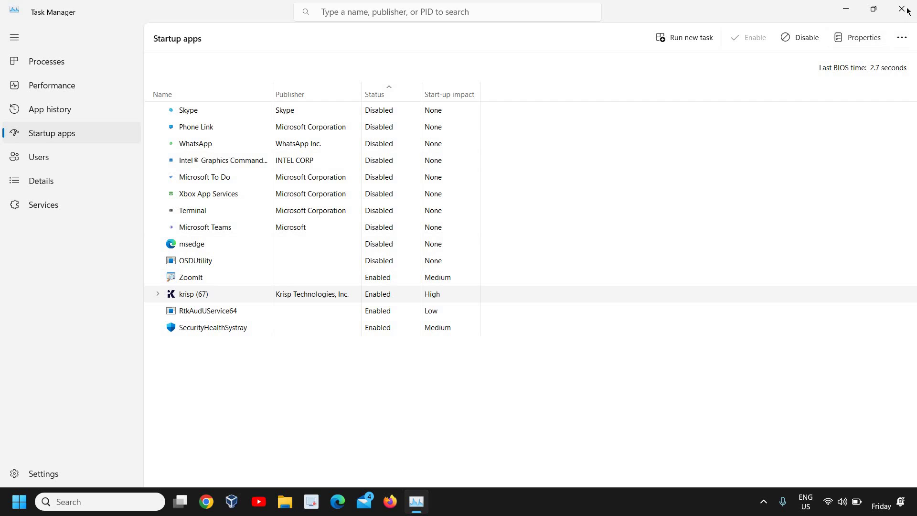
left_click(901, 9)
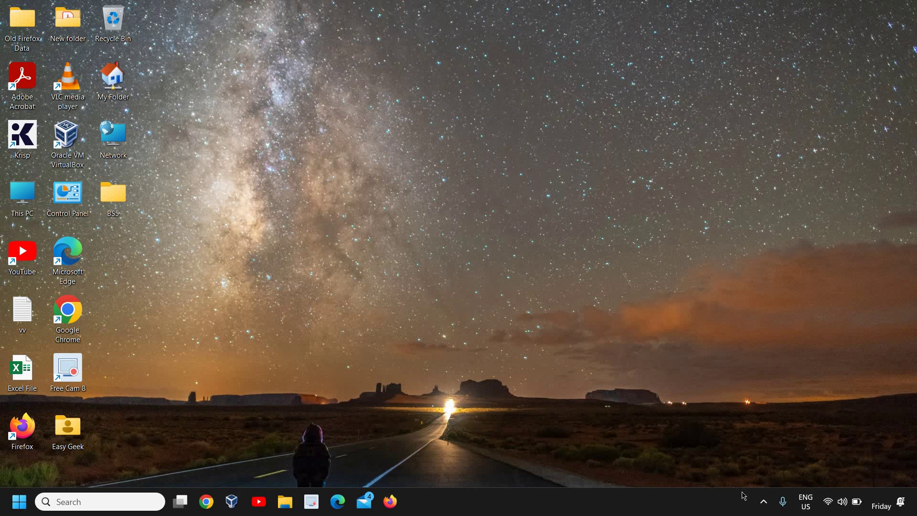
Switch to Windows Security, start a quick scan for viruses and threats, and minimise the window.
left_click(764, 503)
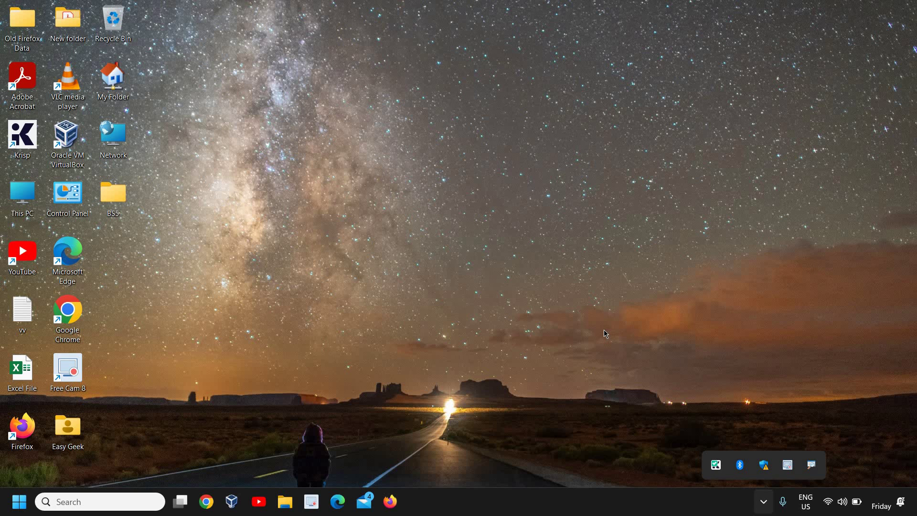
left_click(765, 465)
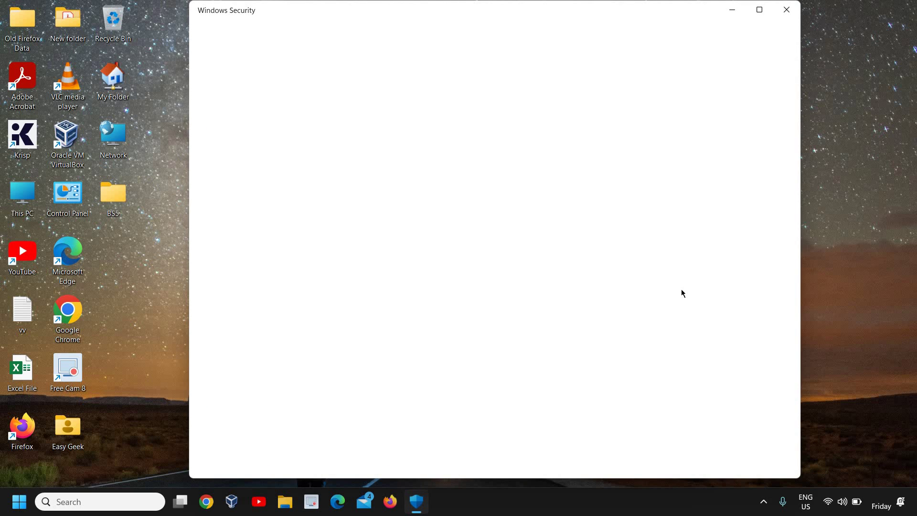
left_click(452, 226)
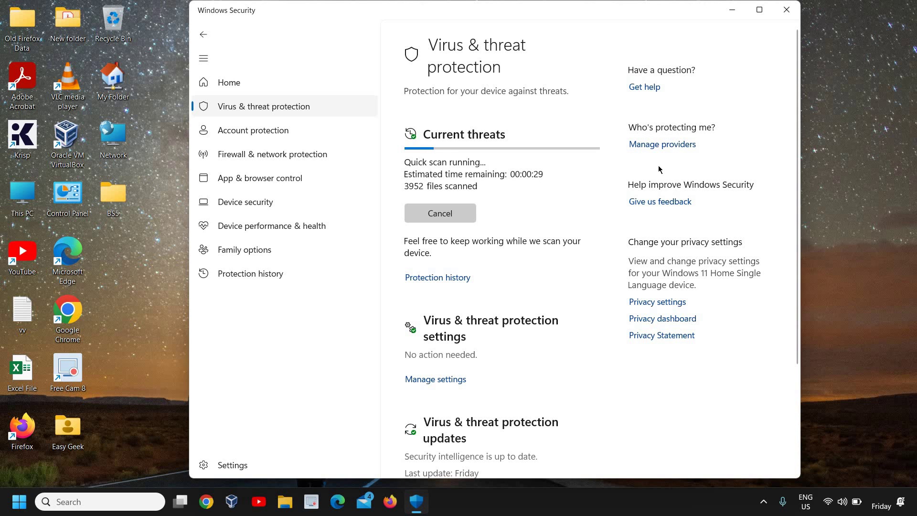
left_click(736, 14)
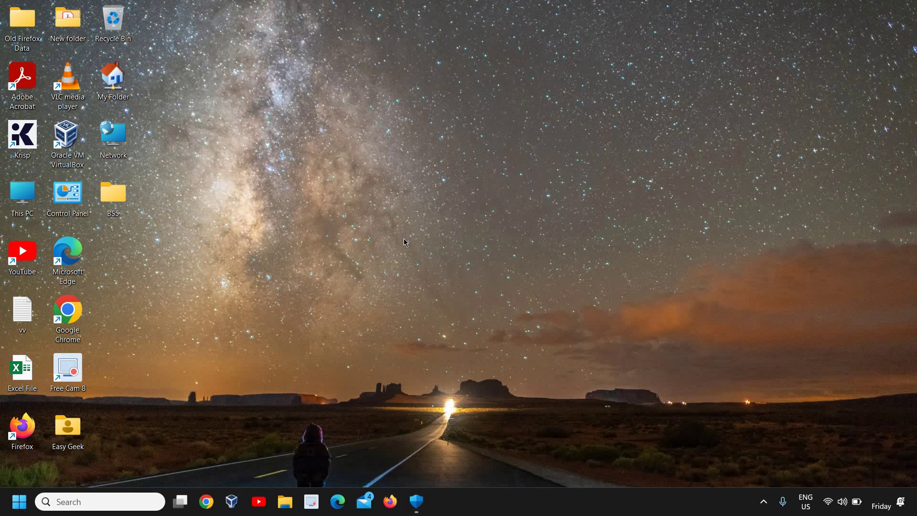
Run cleanmgr and open Disk Clean-up for the Windows (C:) drive.
right_click(19, 504)
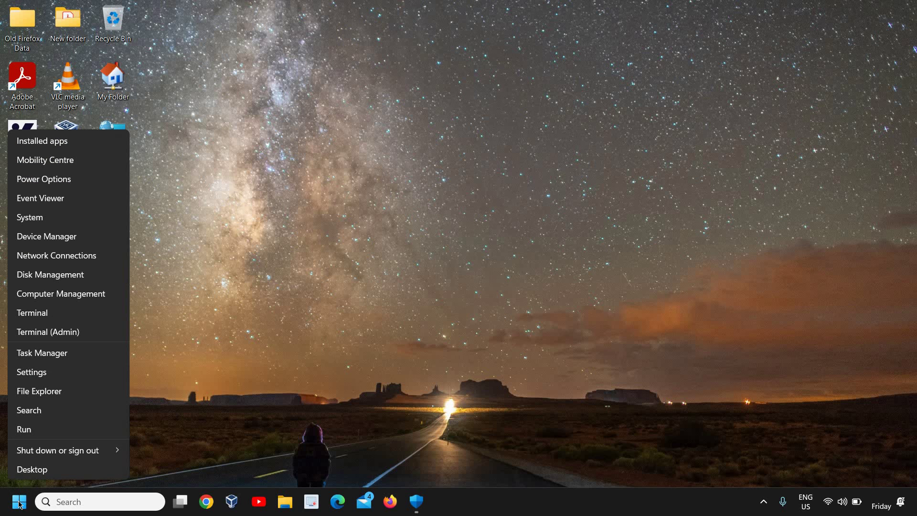
left_click(66, 428)
type("cla")
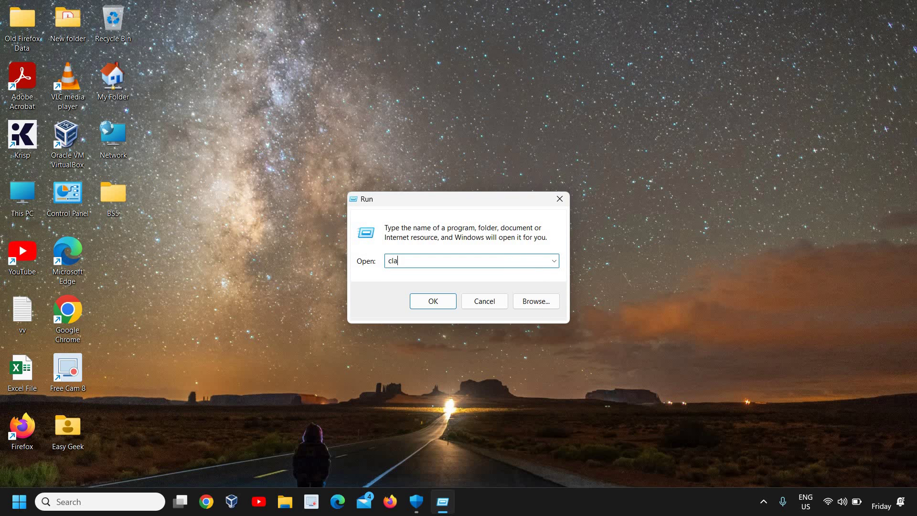
type("n")
key("BackSpace")
key("BackSpace")
type("eanmgr")
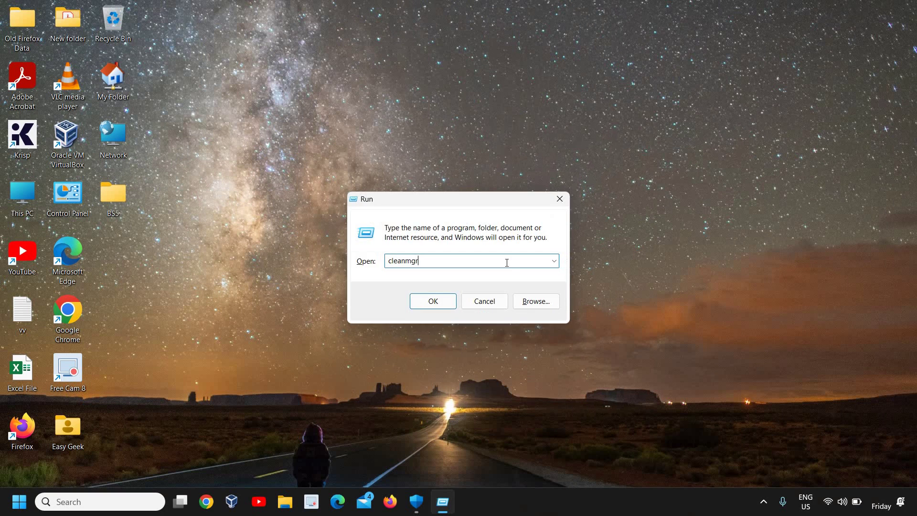
key("Return")
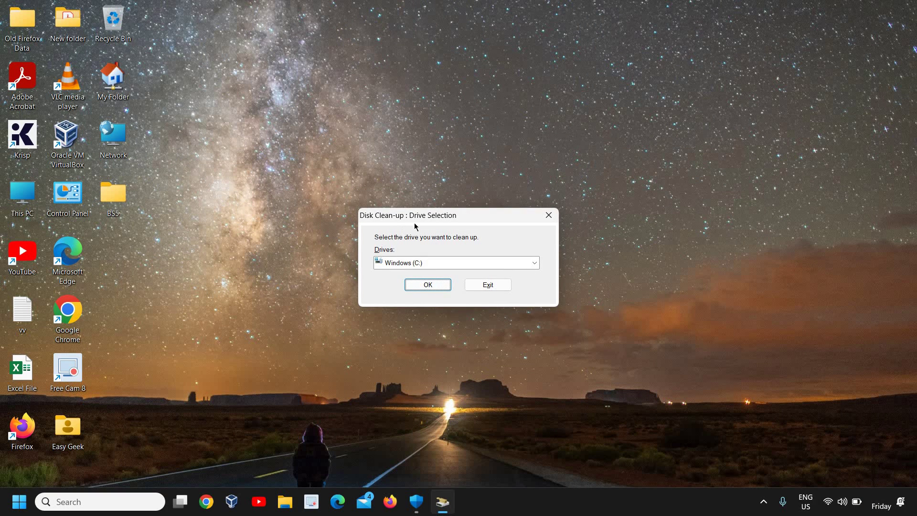
left_click(420, 288)
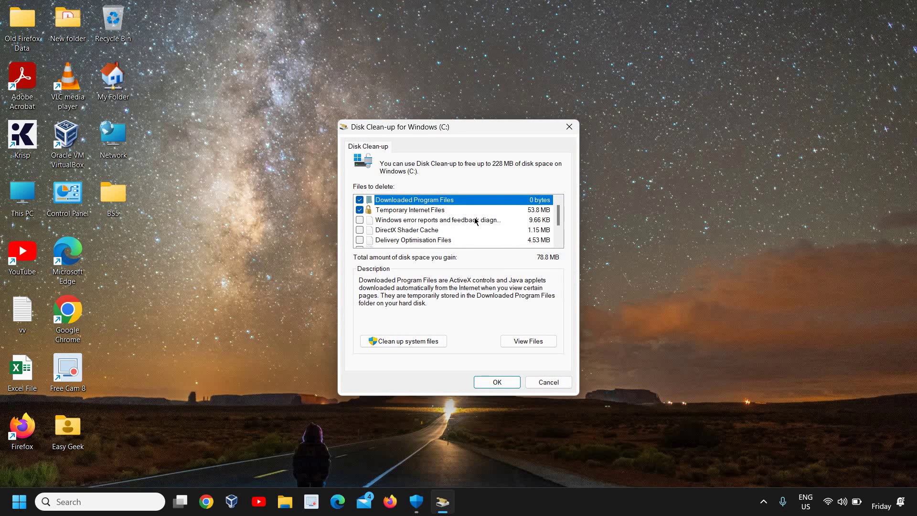
Add Windows error reports, DirectX Shader Cache, Delivery Optimisation Files, Recycle Bin and Temporary files to the clean-up and delete the selected files.
left_click(360, 220)
left_click(360, 229)
left_click(360, 240)
scroll(360, 238, "down", 1)
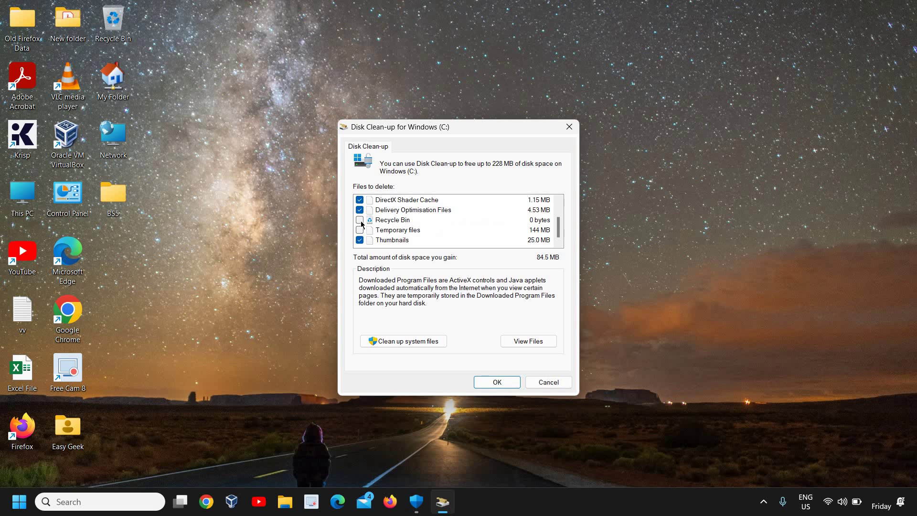
left_click(360, 220)
left_click(359, 230)
left_click(497, 383)
left_click(486, 261)
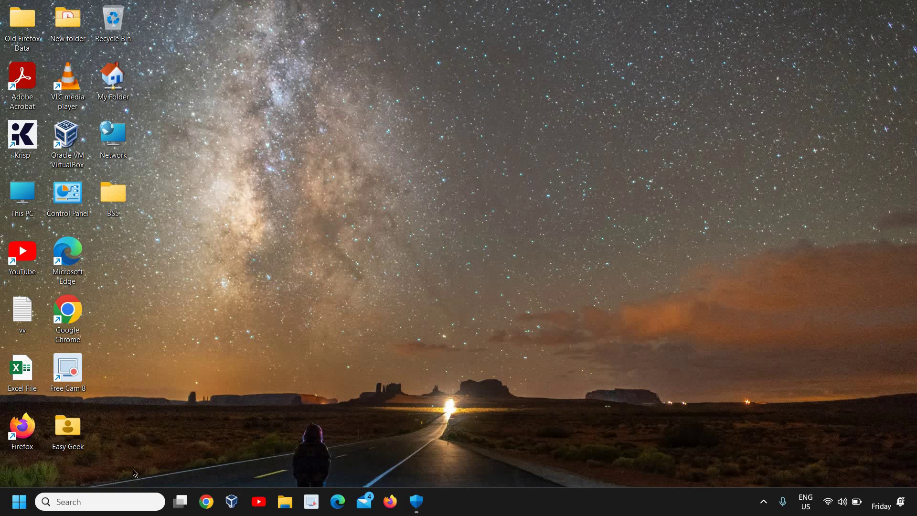
Search Windows for "unin", view the installed apps through Add or remove programs, and close Settings.
left_click(82, 501)
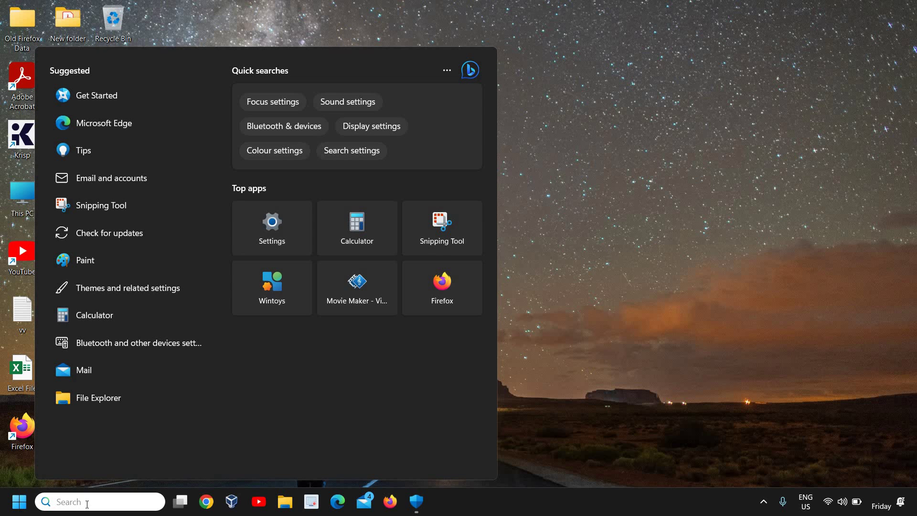
type("unin")
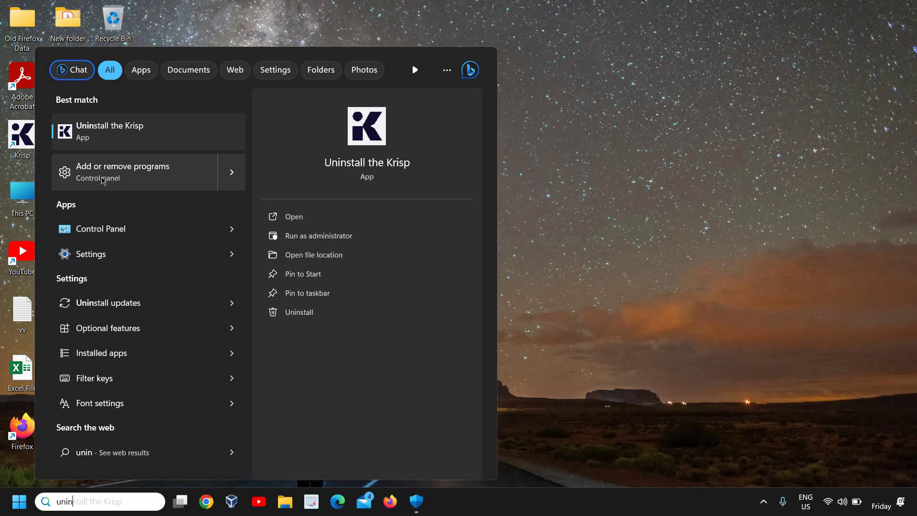
left_click(131, 177)
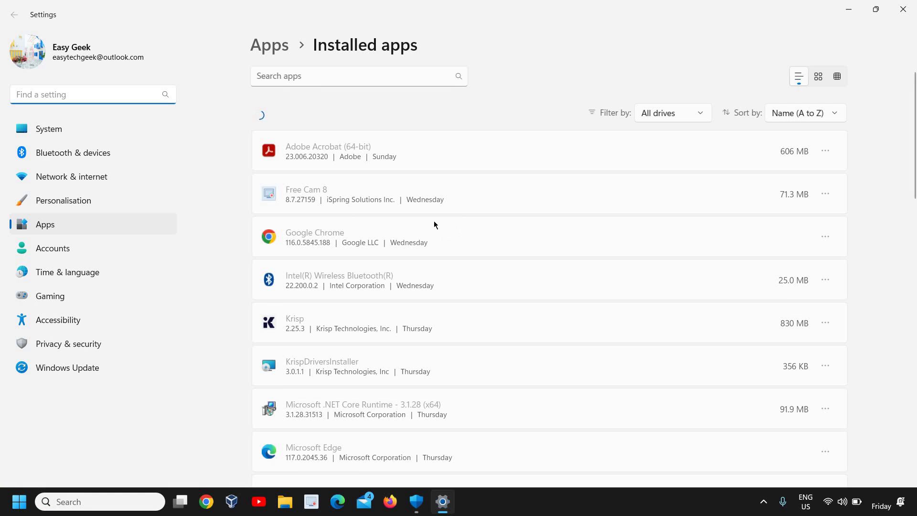
left_click(904, 11)
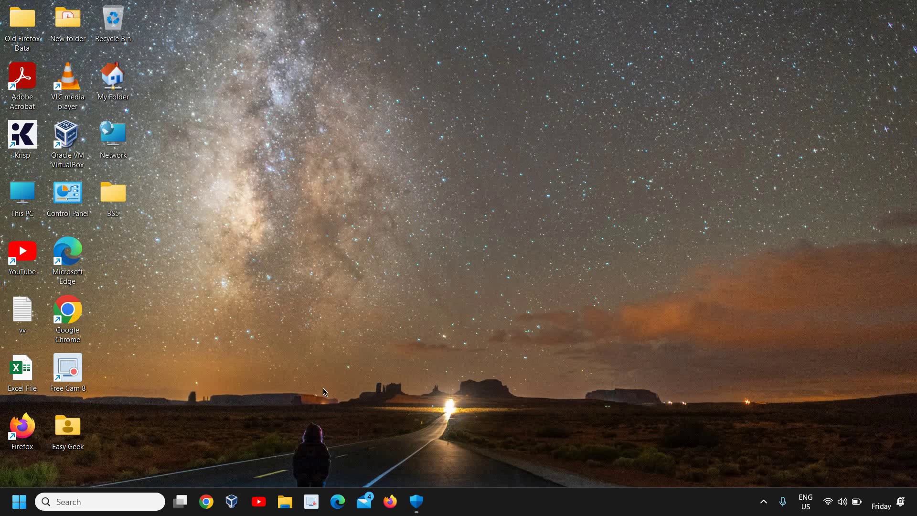
Run appwiz.cpl, review the installed programs in Programs and Features, and close the window.
right_click(22, 505)
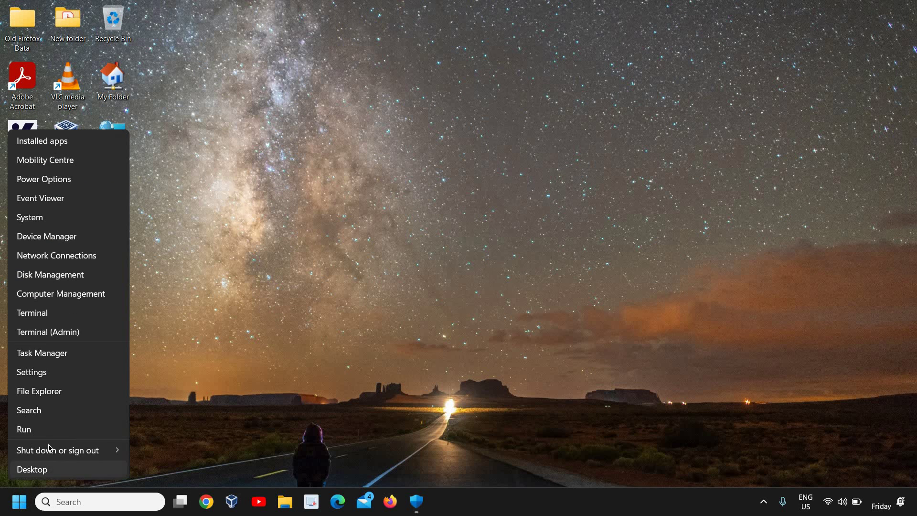
left_click(47, 428)
type("appwiz")
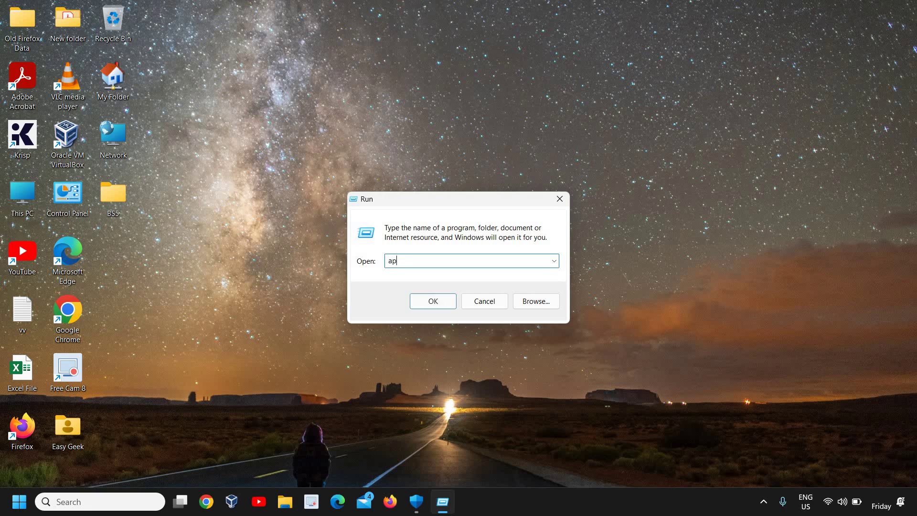
type(".cpl")
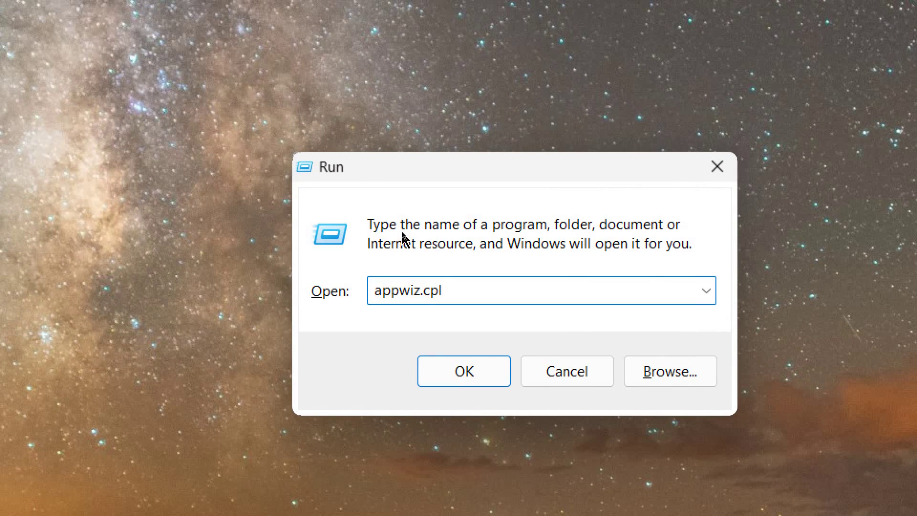
left_click(462, 379)
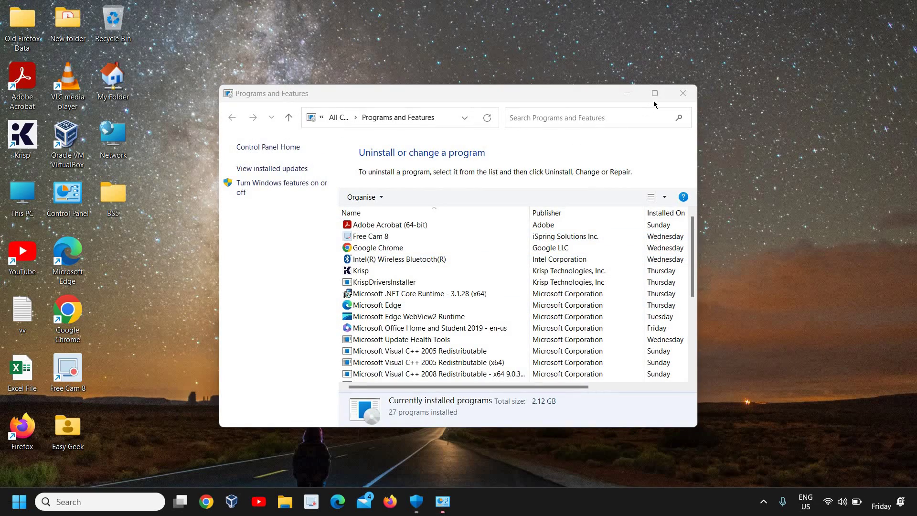
left_click(655, 95)
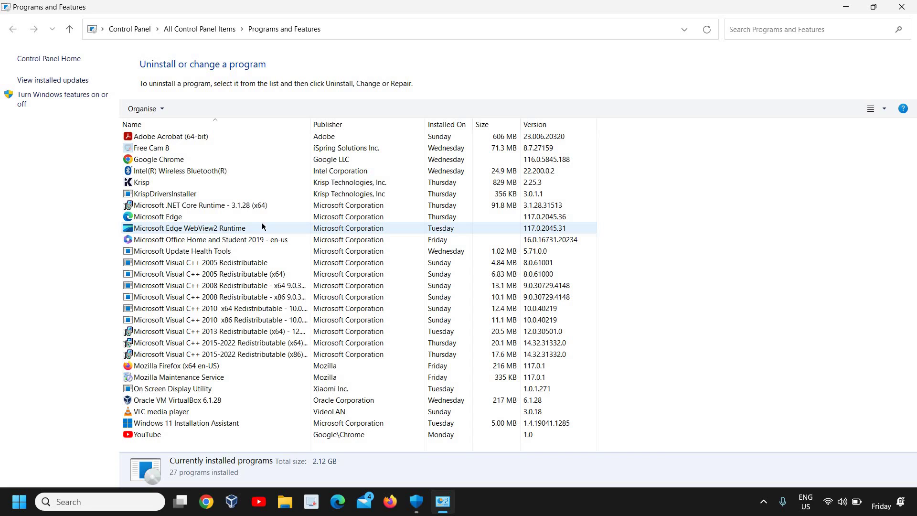
left_click(901, 6)
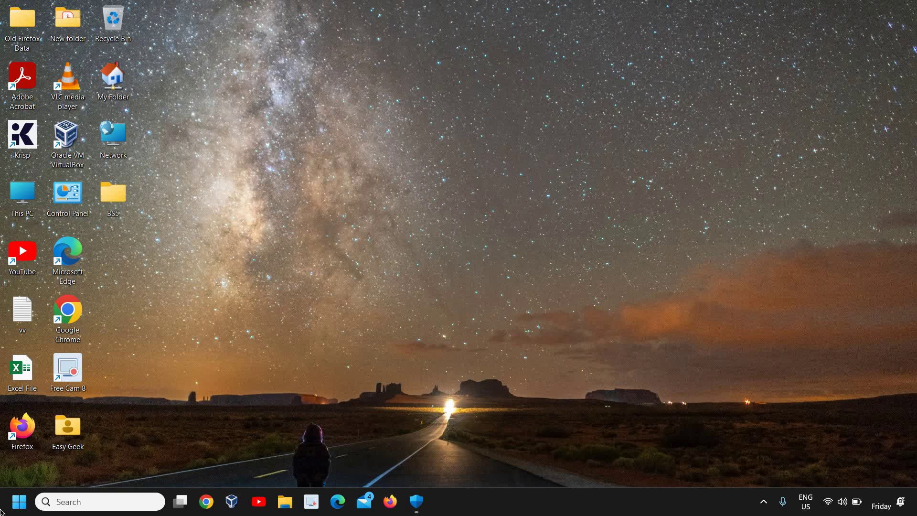
Open Command Prompt as administrator and run the system file check sfc /scannow.
left_click(100, 497)
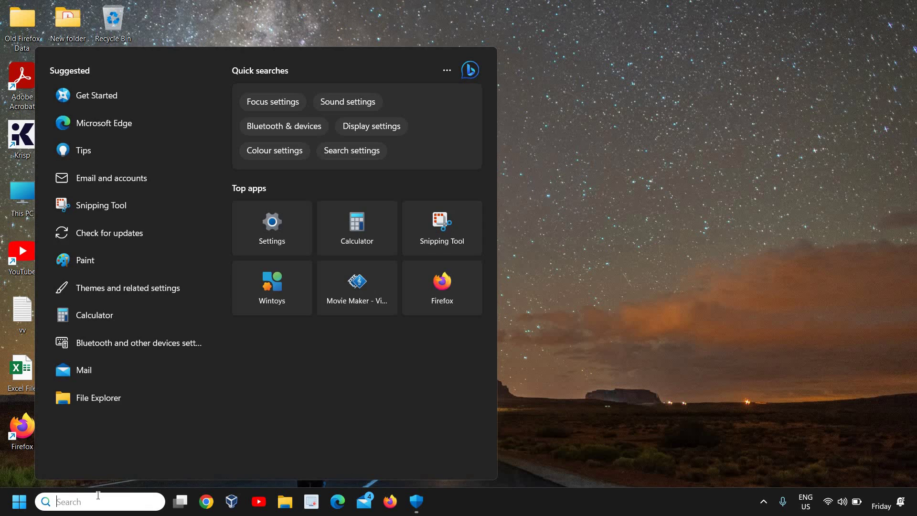
type("cmd")
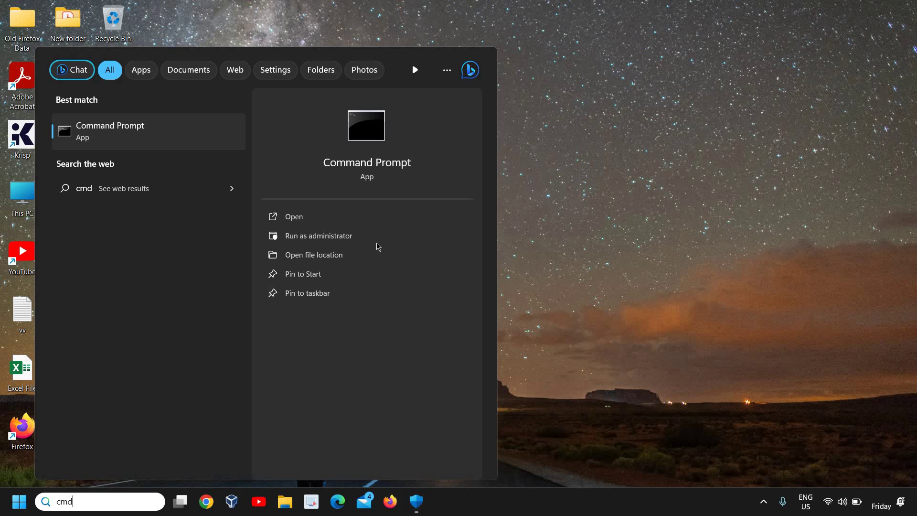
left_click(342, 241)
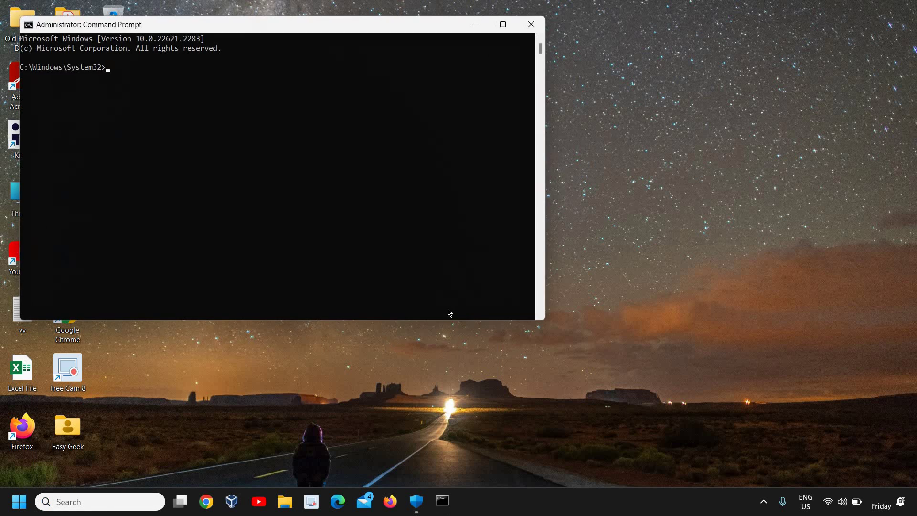
left_click_drag(333, 25, 488, 104)
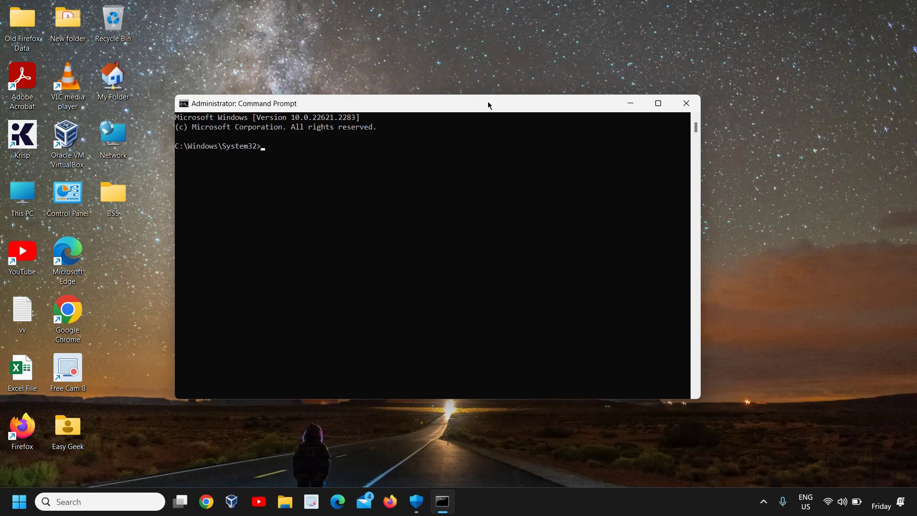
type("sfc /scannow")
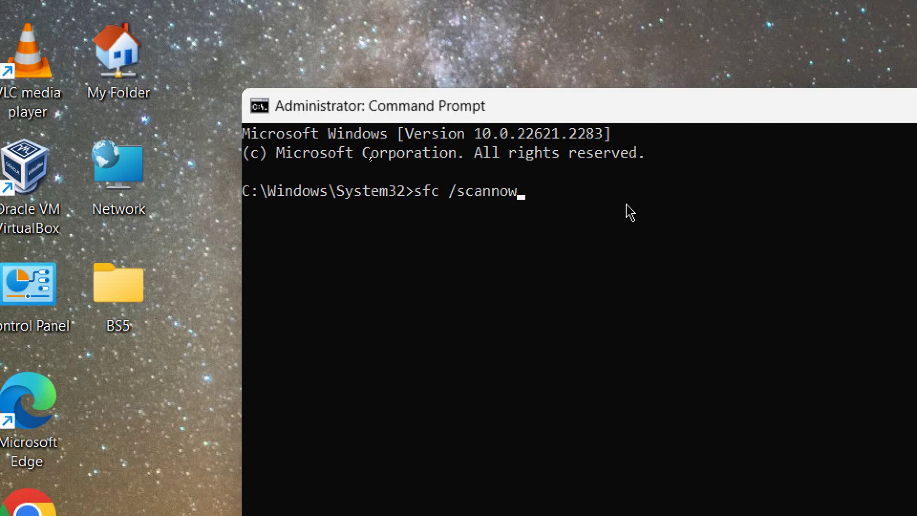
key("Return")
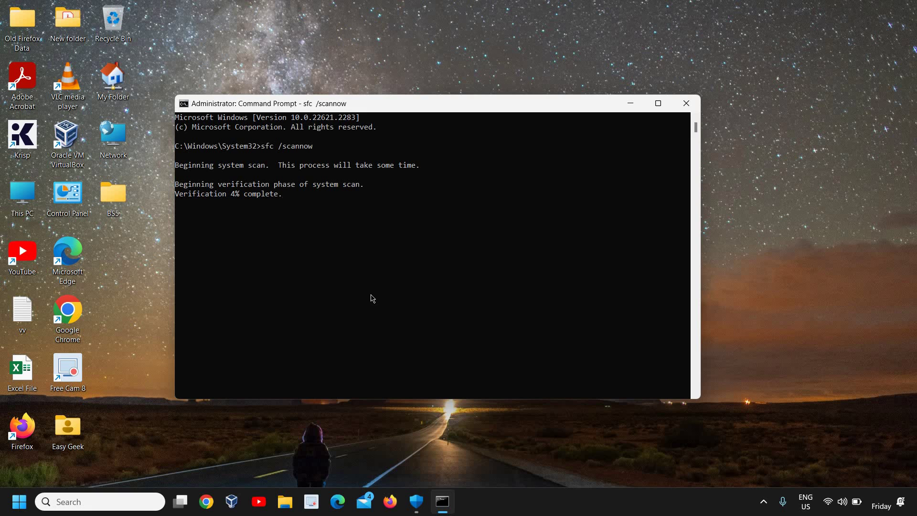
Switch to Windows Settings, review the Windows Update page, and return to the desktop.
right_click(18, 508)
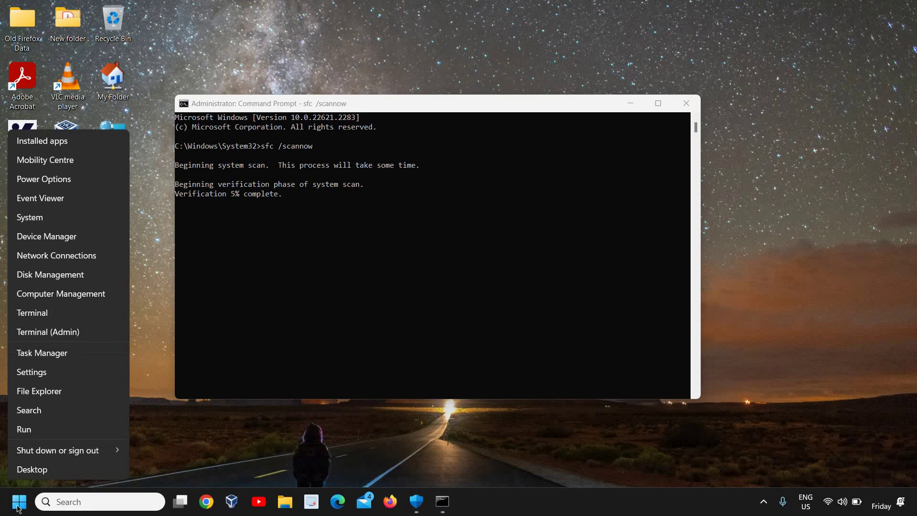
left_click(80, 372)
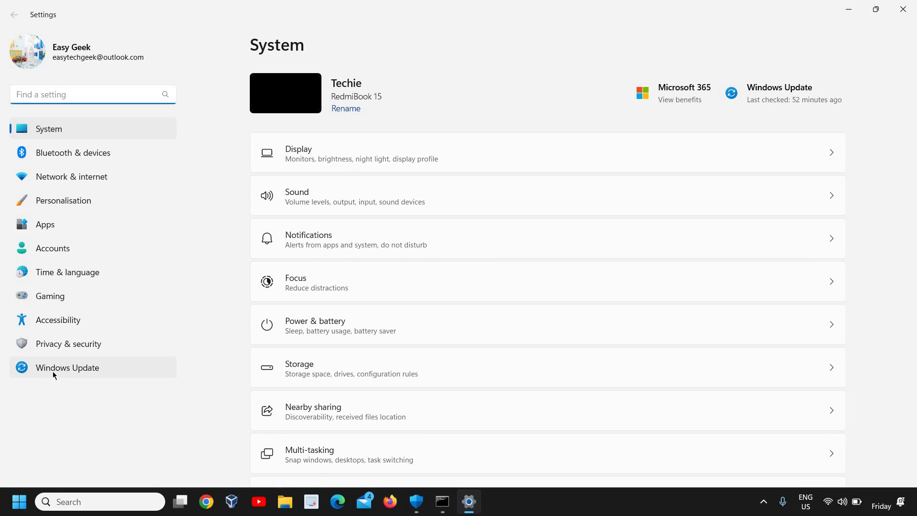
left_click(53, 373)
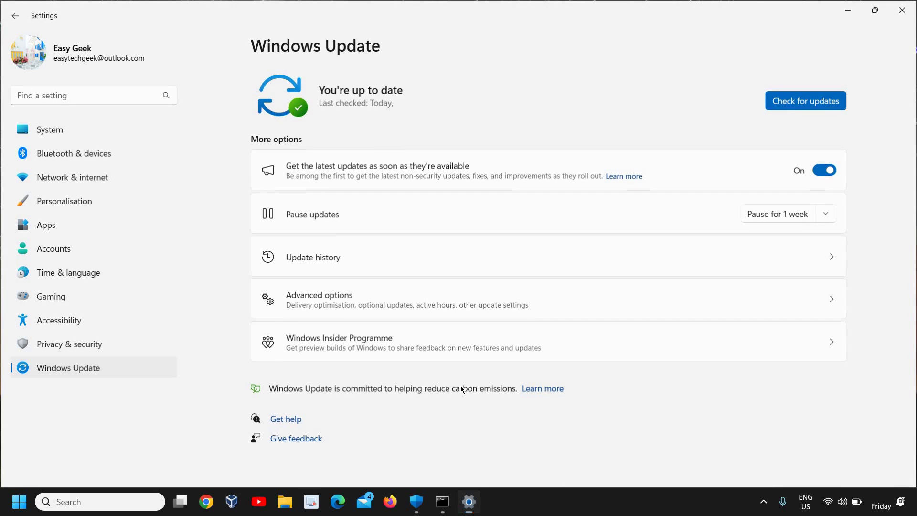
key("super+d")
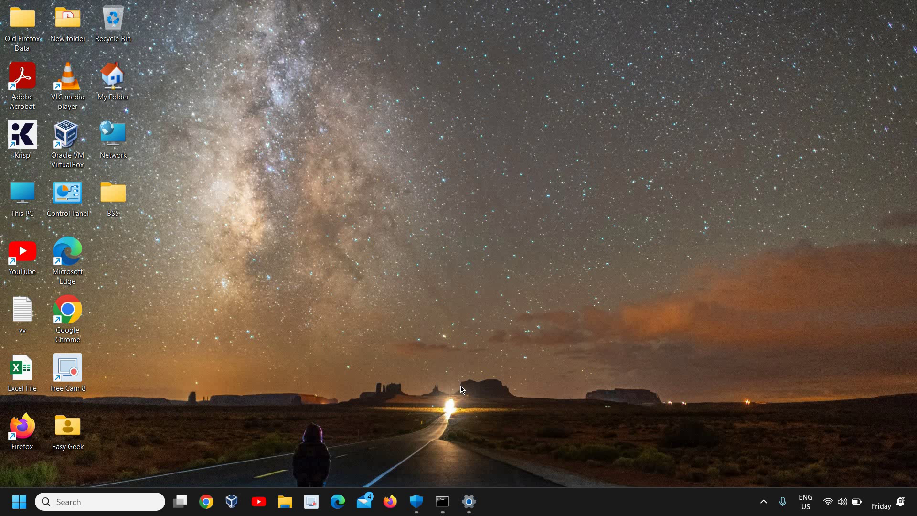